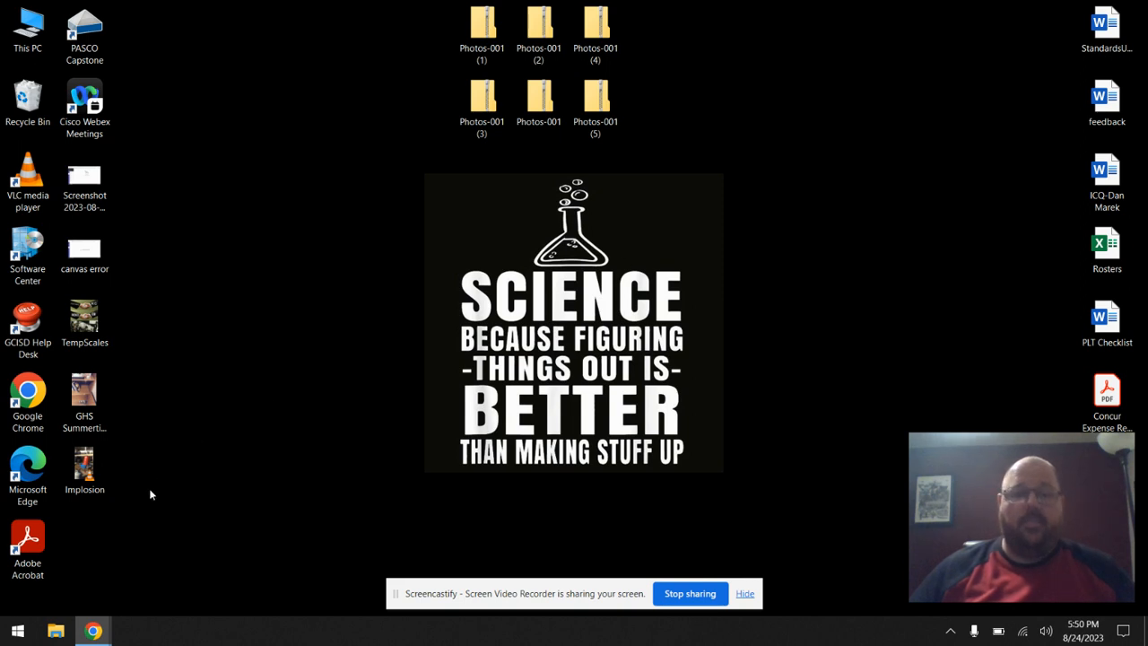
- Open Excel in a maximized window and create a new blank workbook
click(11, 634)
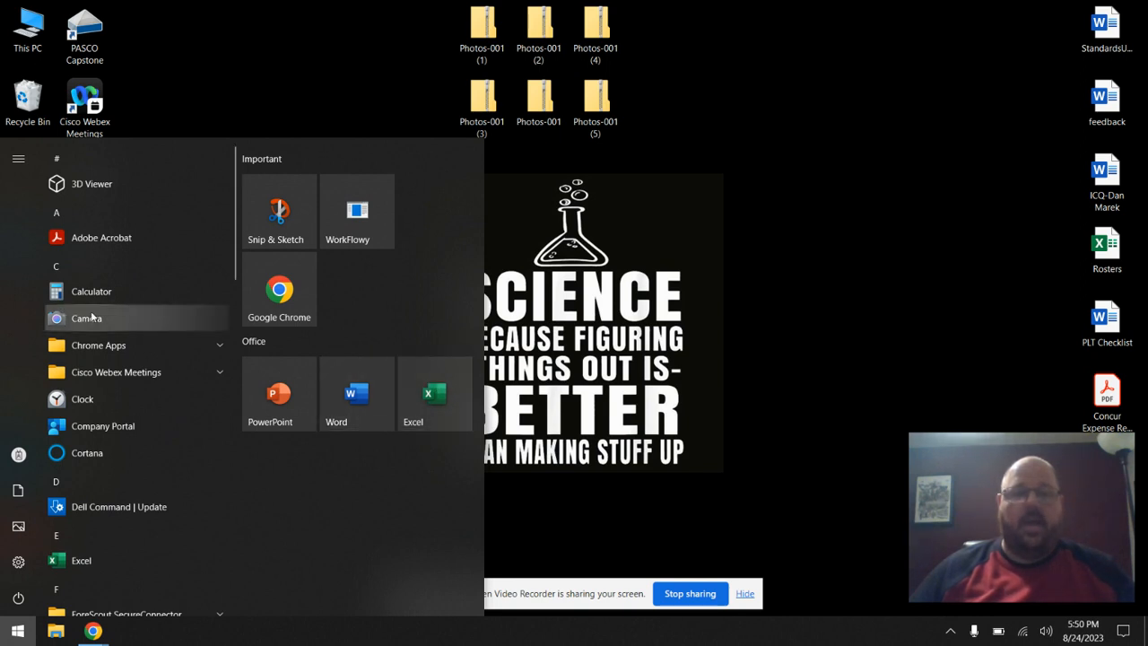
scroll(91, 310, down, 5)
scroll(90, 310, down, 6)
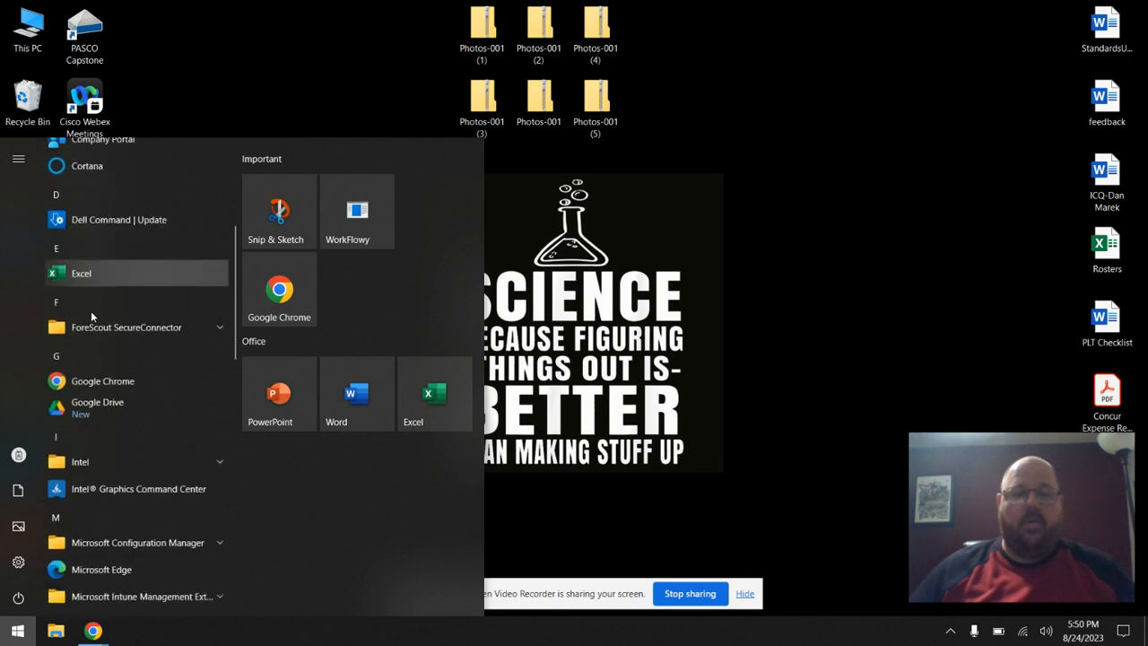
scroll(90, 310, up, 3)
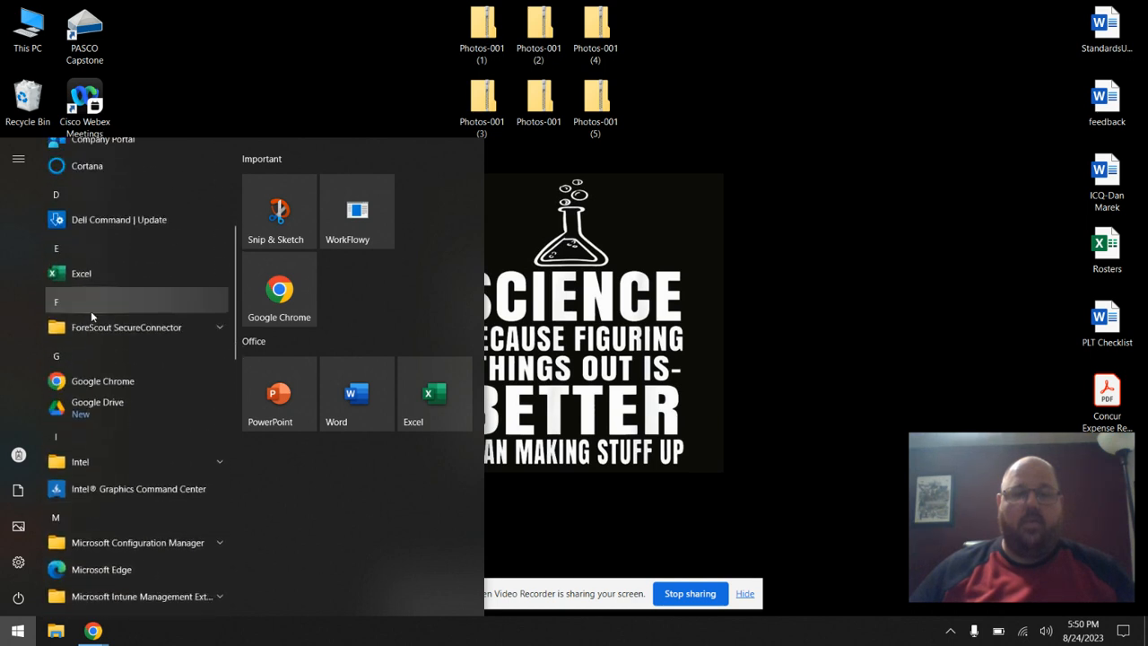
scroll(124, 200, up, 3)
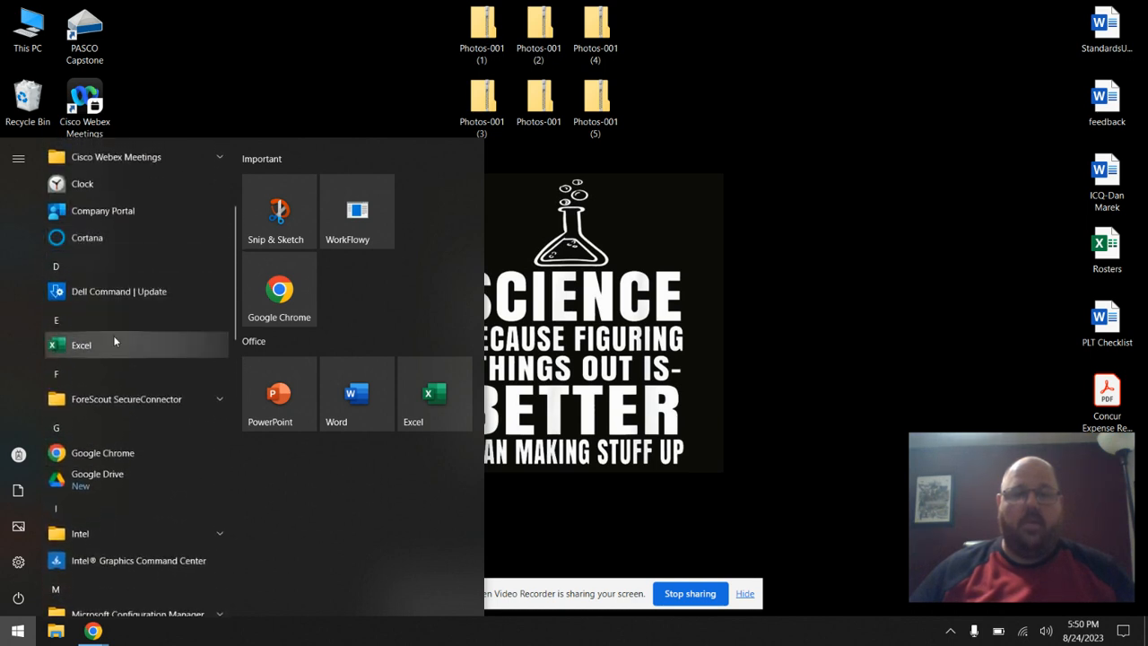
click(92, 345)
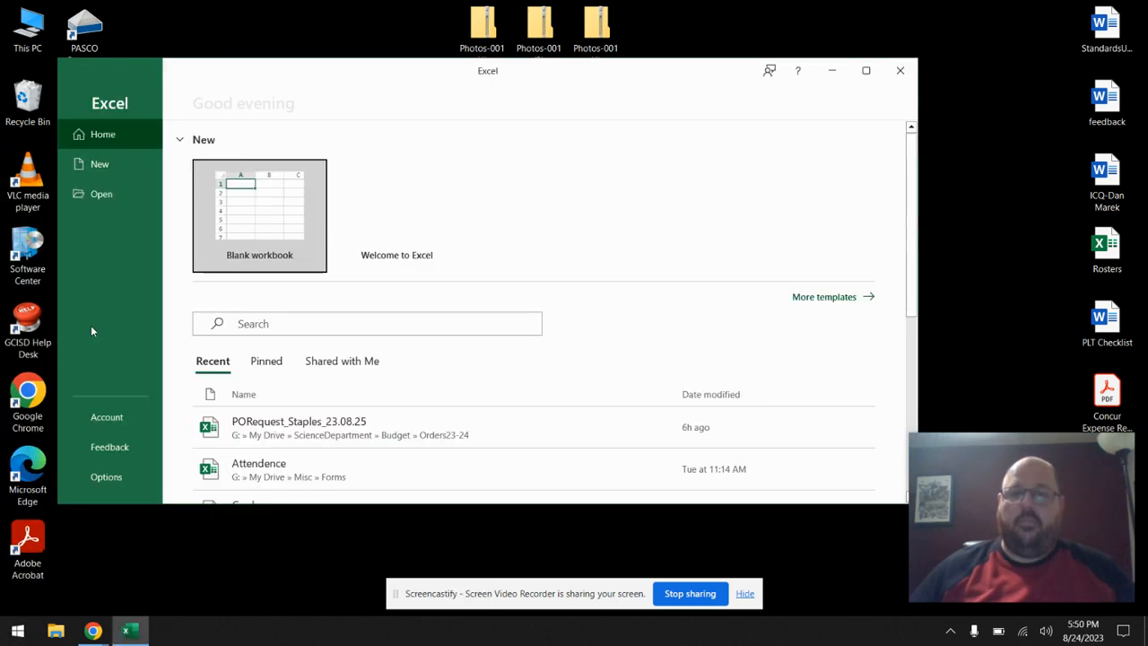
click(865, 70)
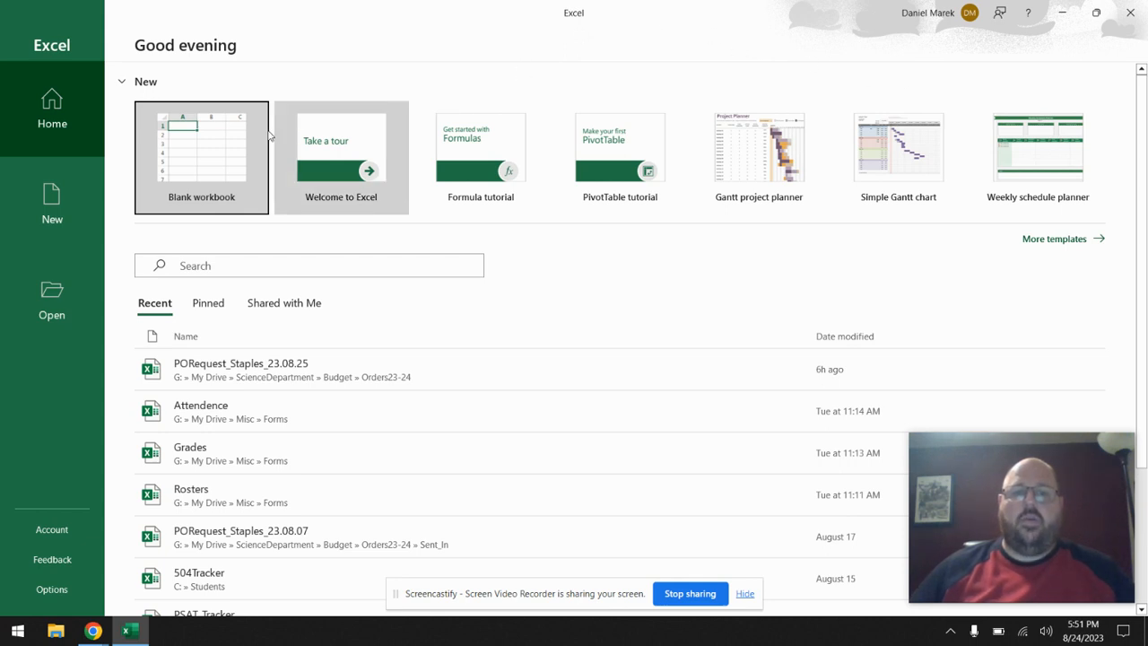
click(232, 153)
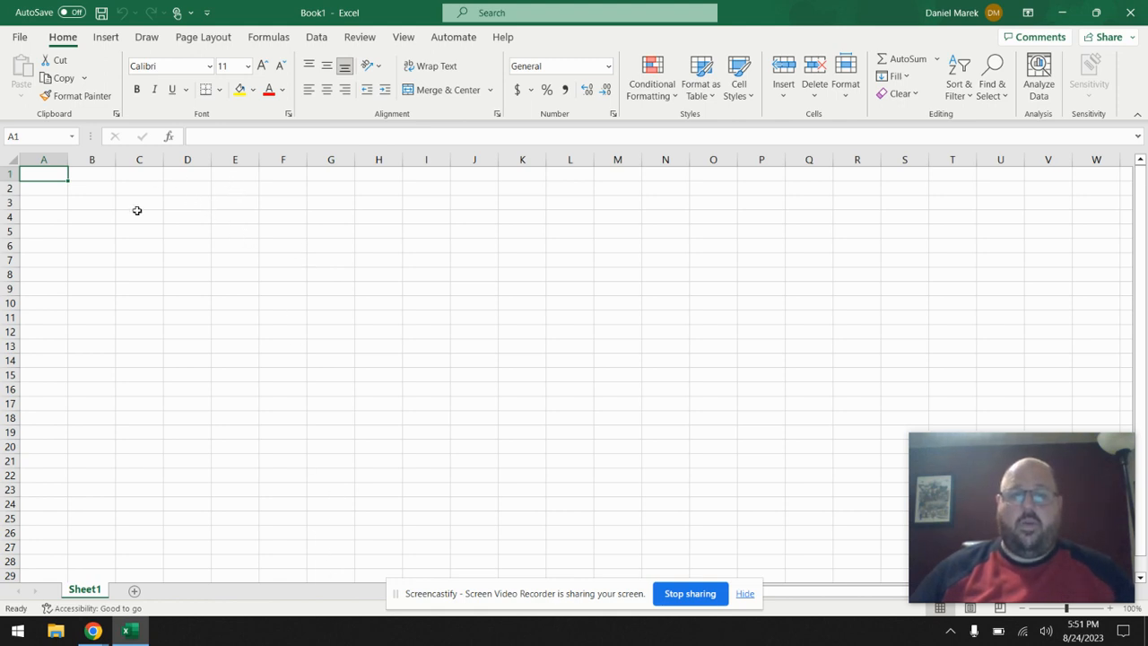
scroll(386, 314, down, 5)
scroll(386, 314, down, 19)
scroll(263, 385, down, 6)
scroll(39, 369, up, 20)
drag(763, 588, 689, 589)
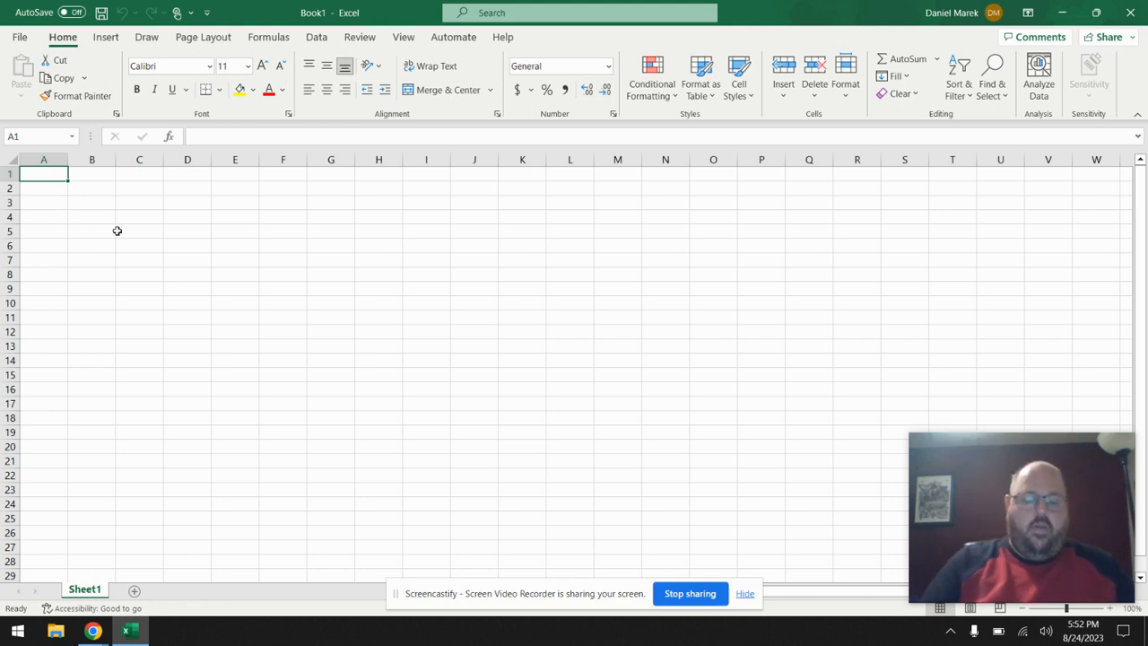
- Enter the title "Hooke's Law Lab" in cell A1
text(Hooke's Law)
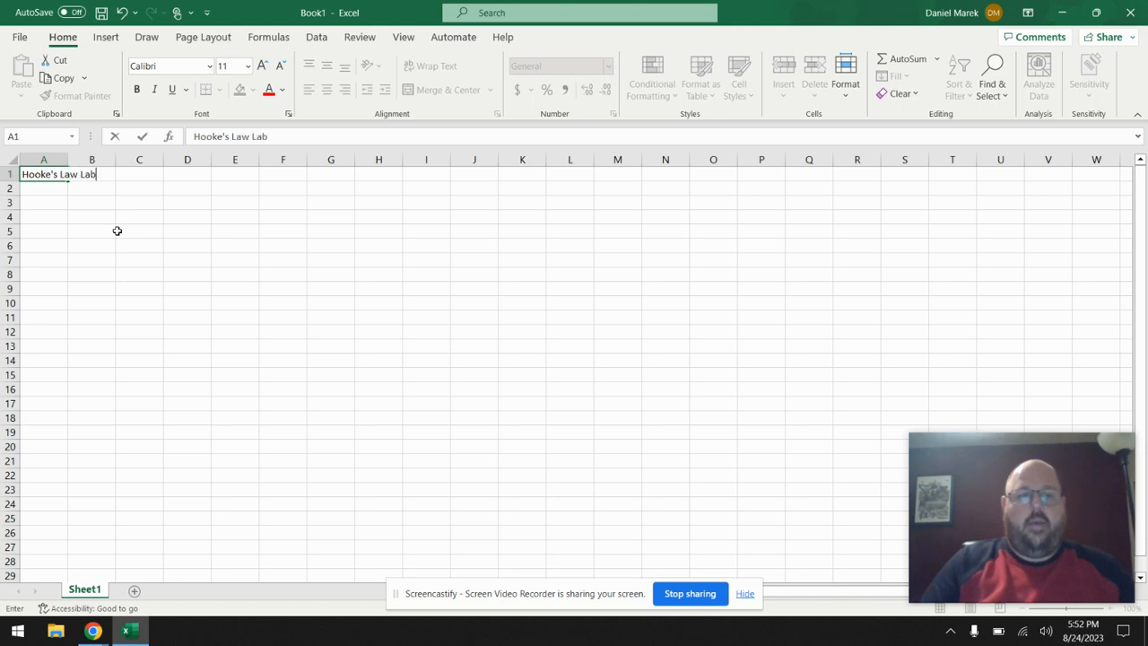
text( Lab)
key(Return)
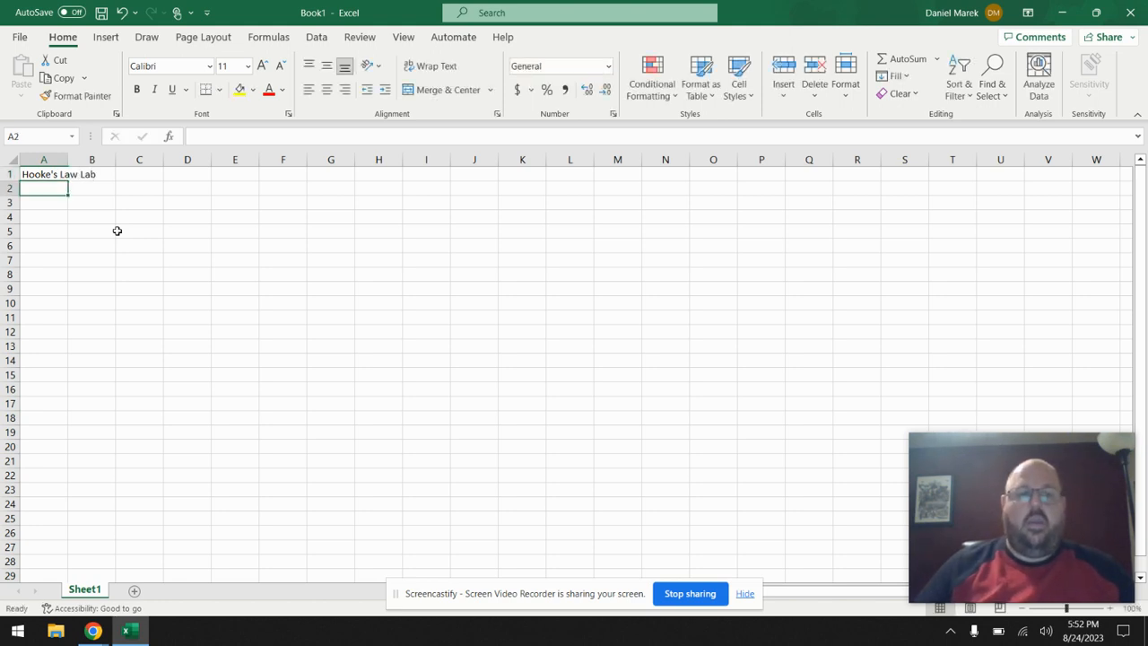
key(Up)
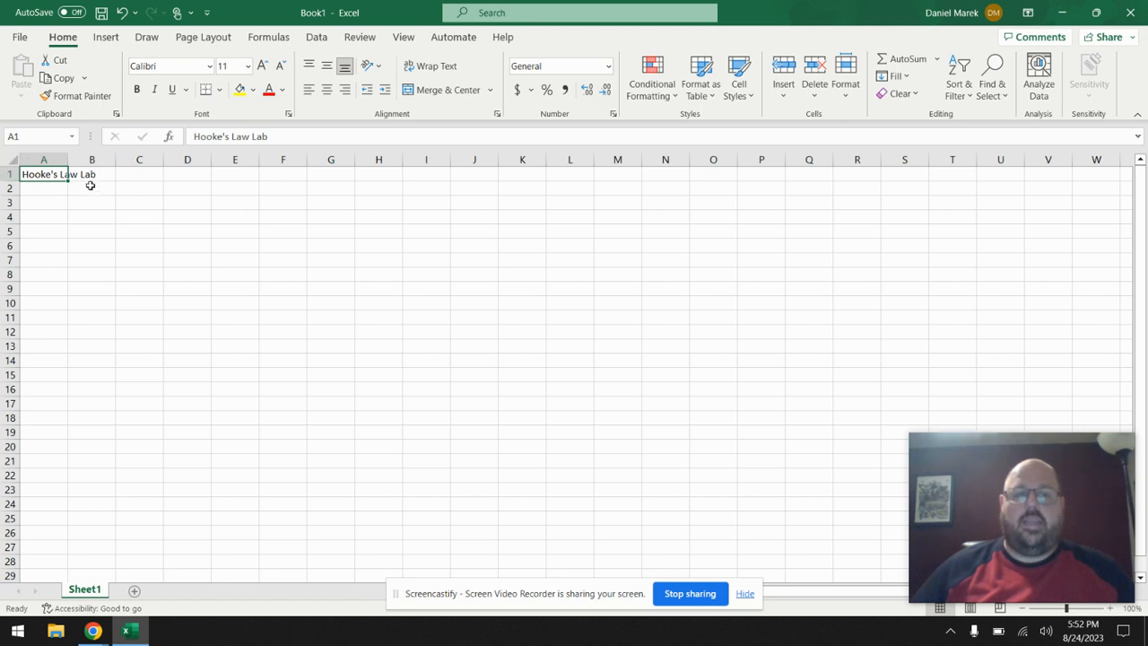
click(92, 217)
click(143, 446)
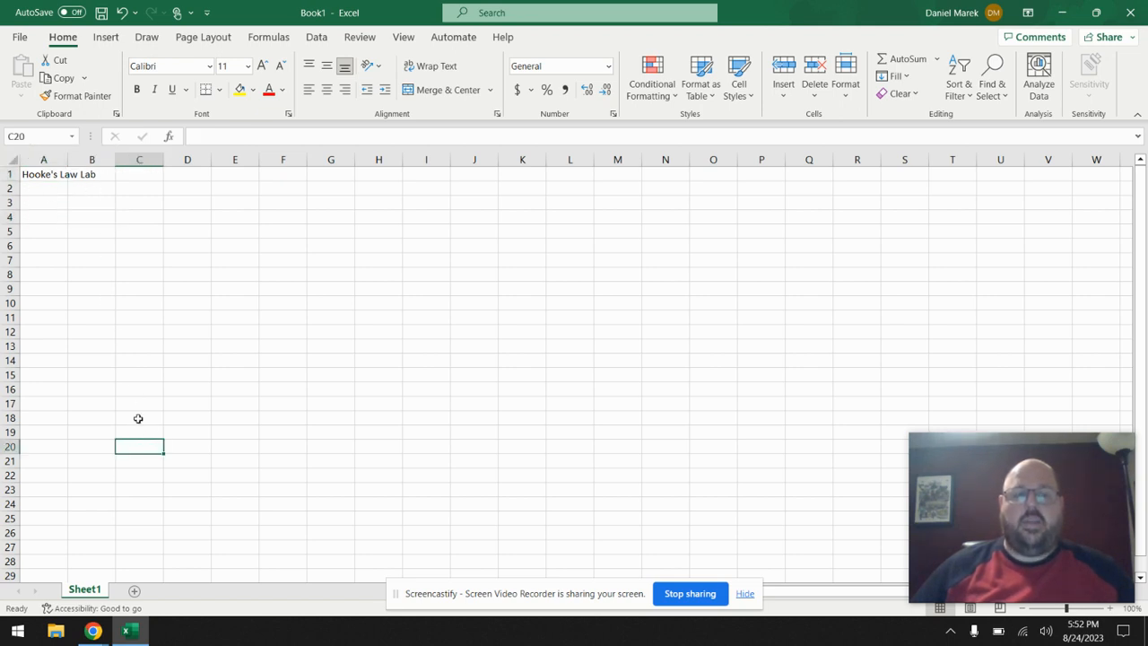
- Enter the teacher's name in cell B1, next to the title
click(85, 175)
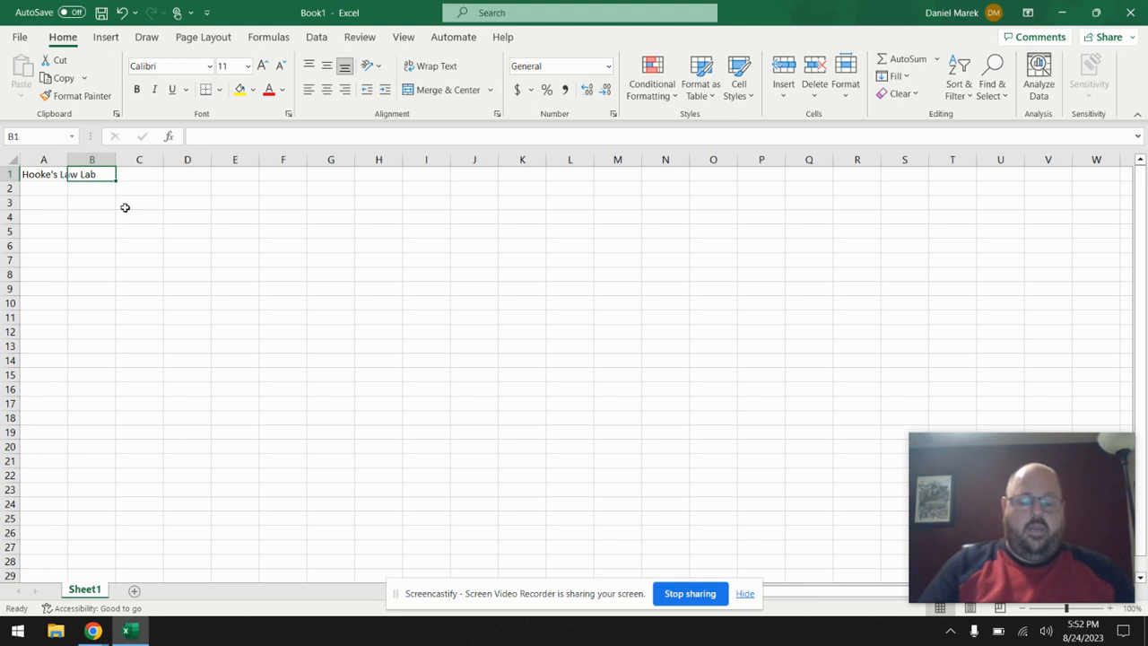
text(Mr. Marek)
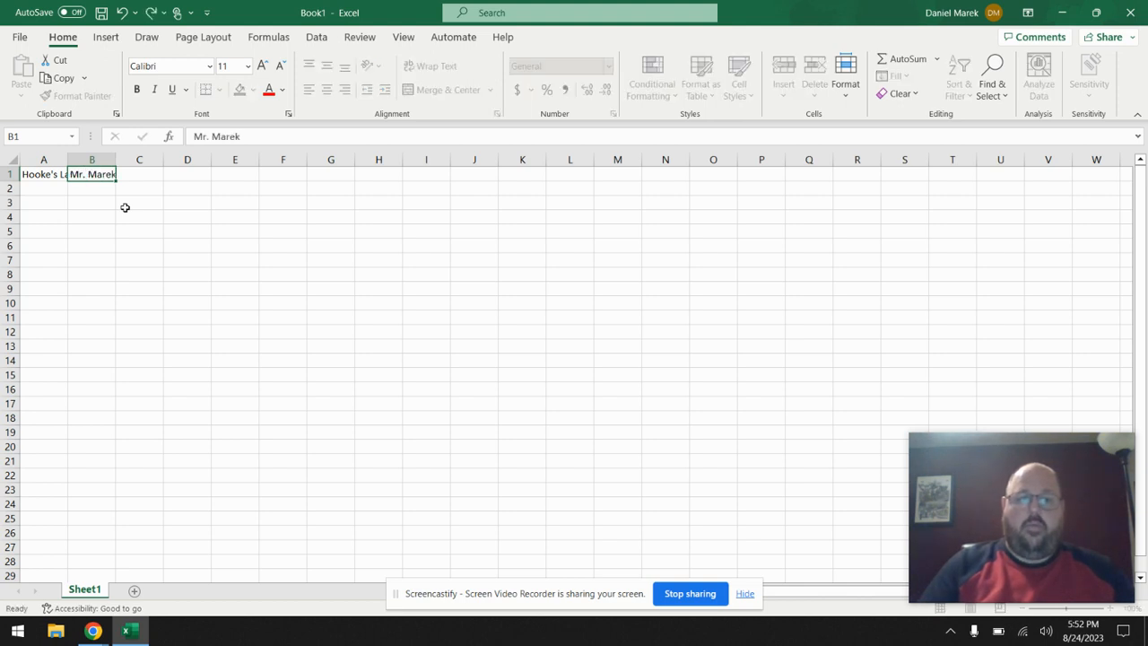
key(Return)
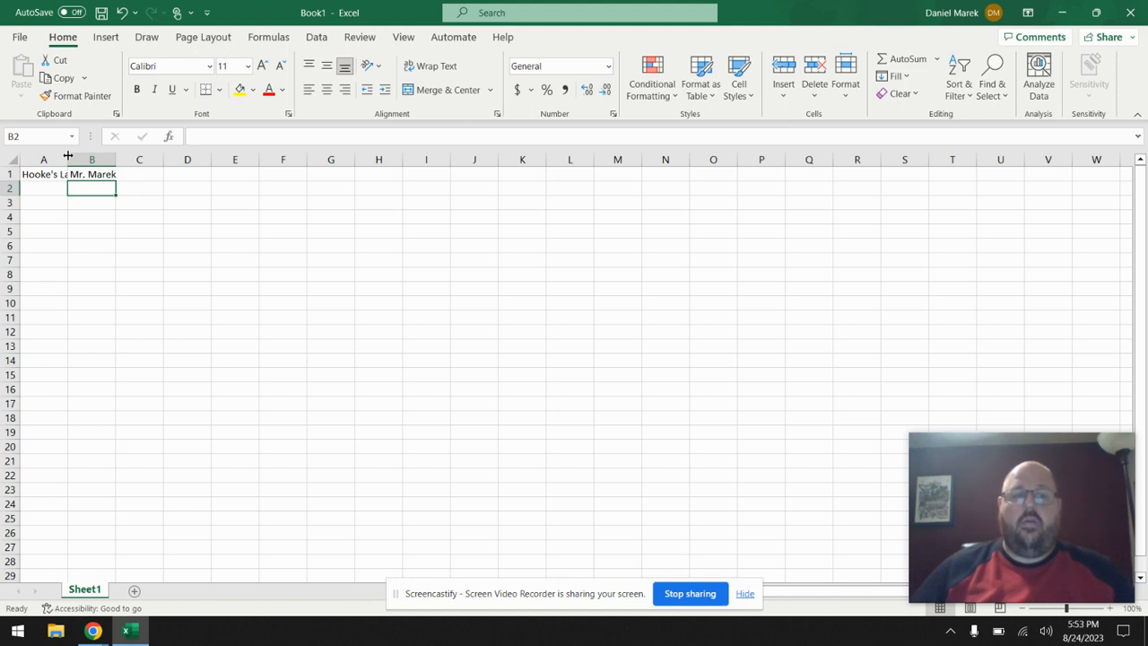
- Try widening column A by hand and autofitting it to the title, and undo both width changes
drag(67, 156, 148, 159)
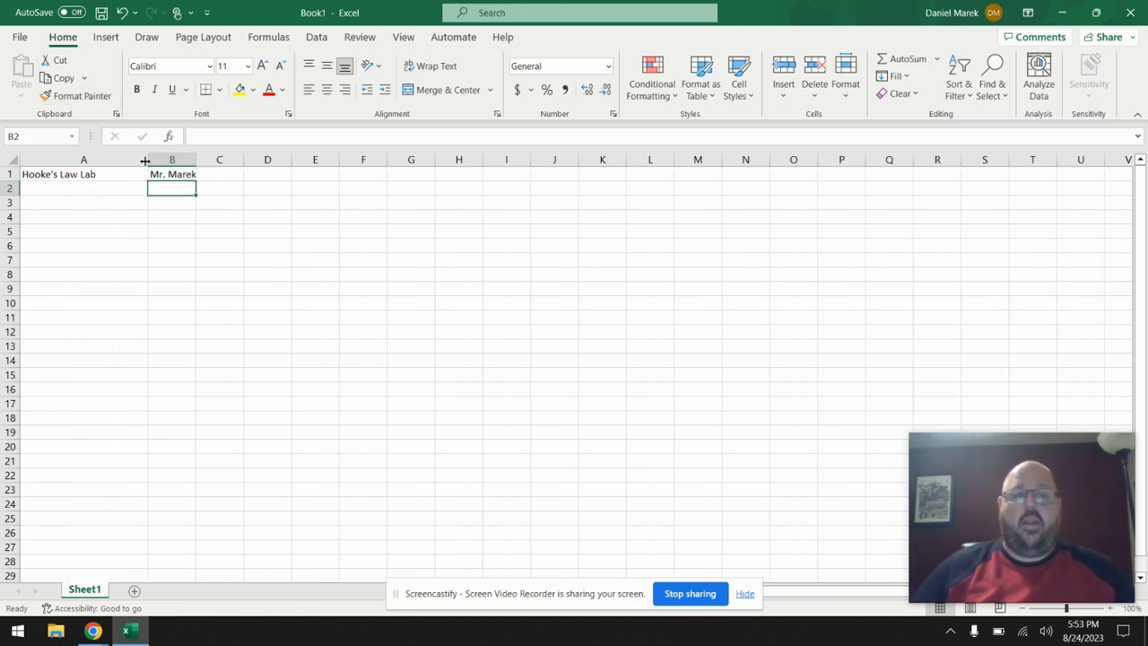
double_click(146, 160)
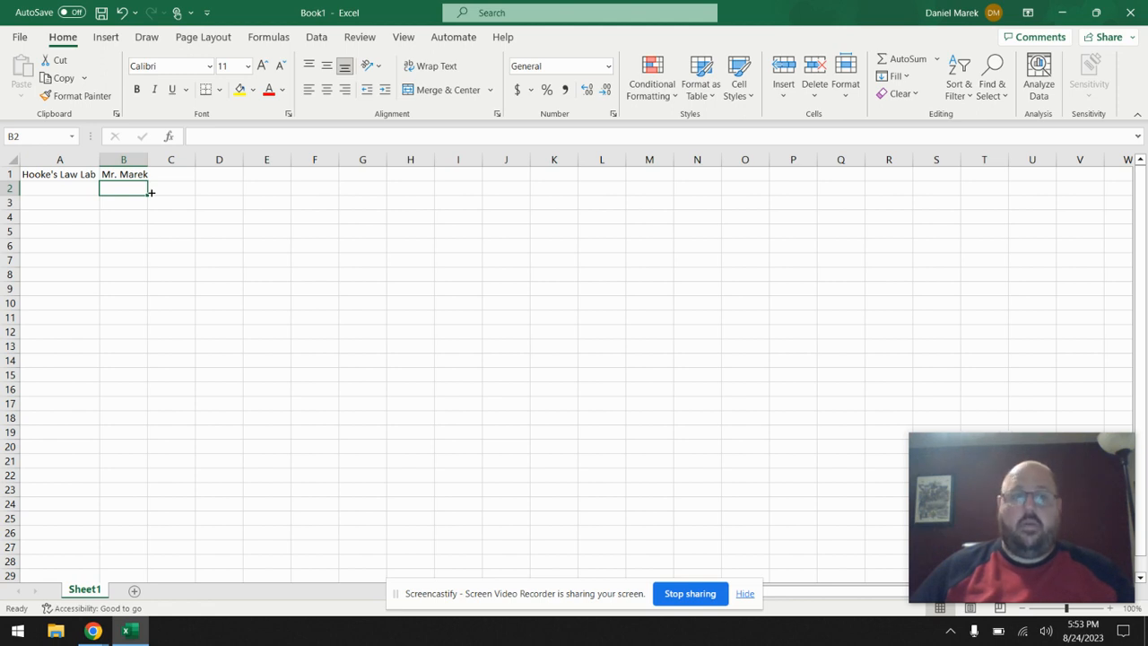
key(ctrl+z)
key(ctrl+z)
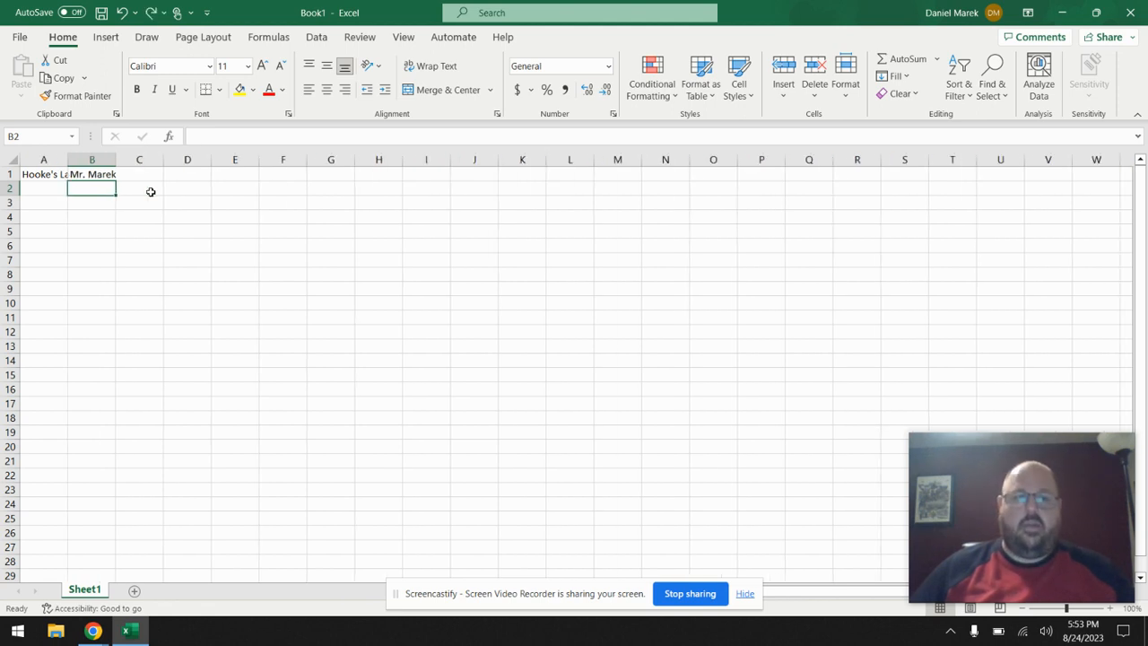
- Clear the teacher's name from cell B1
click(78, 174)
key(Delete)
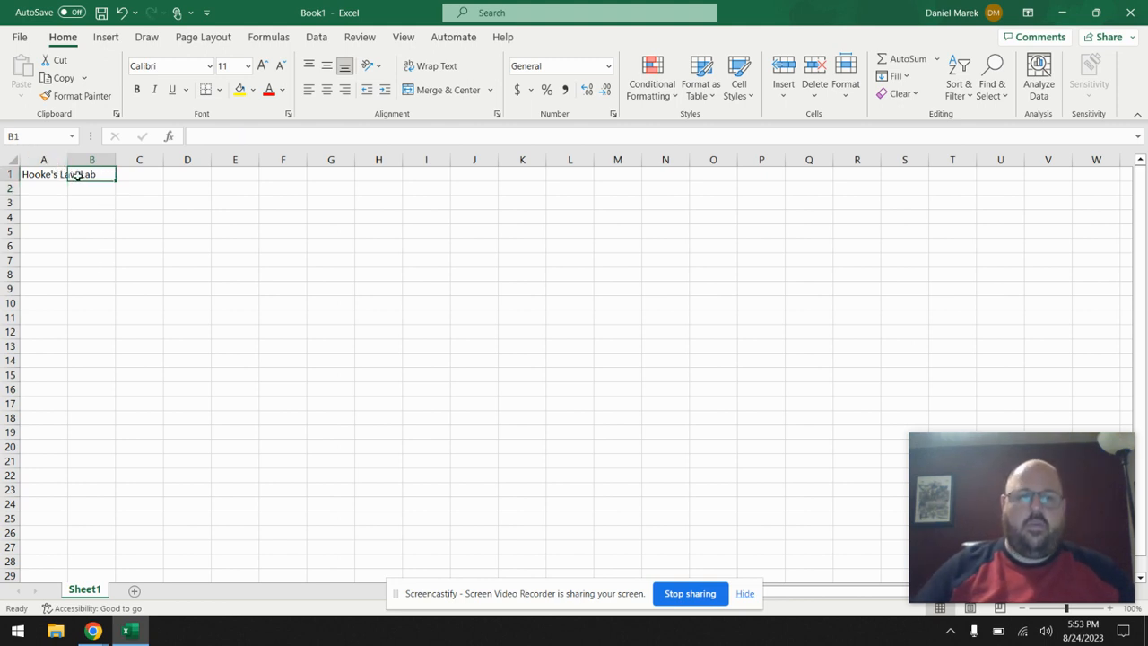
click(96, 216)
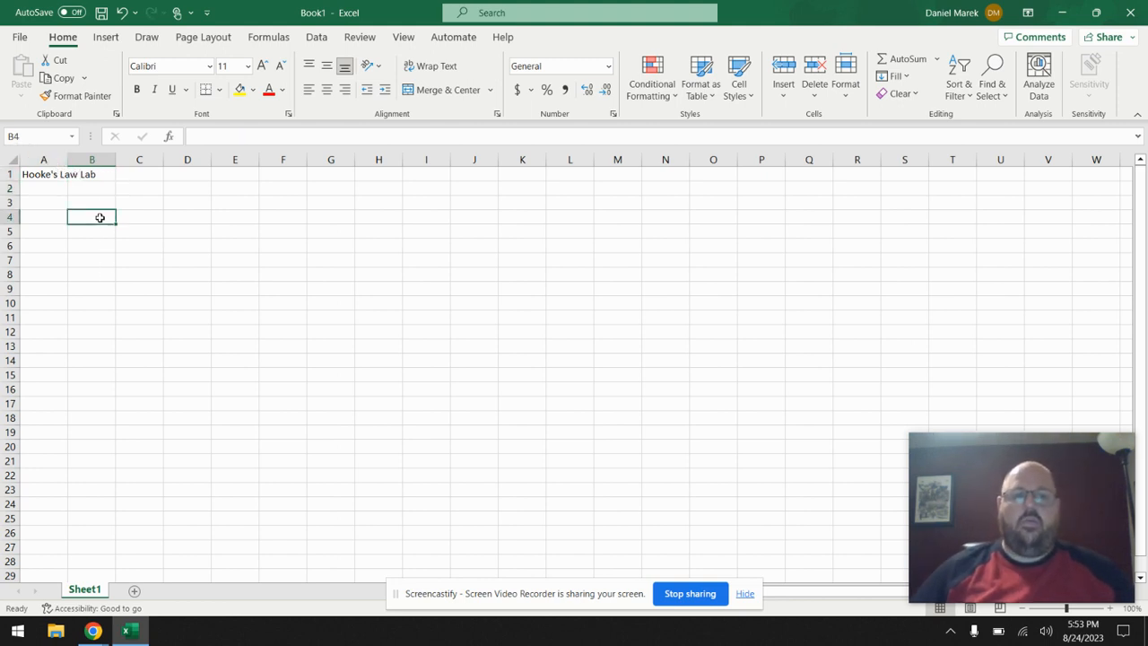
- Try merging and centering the title across cells A1:B1, and undo the merge
click(43, 174)
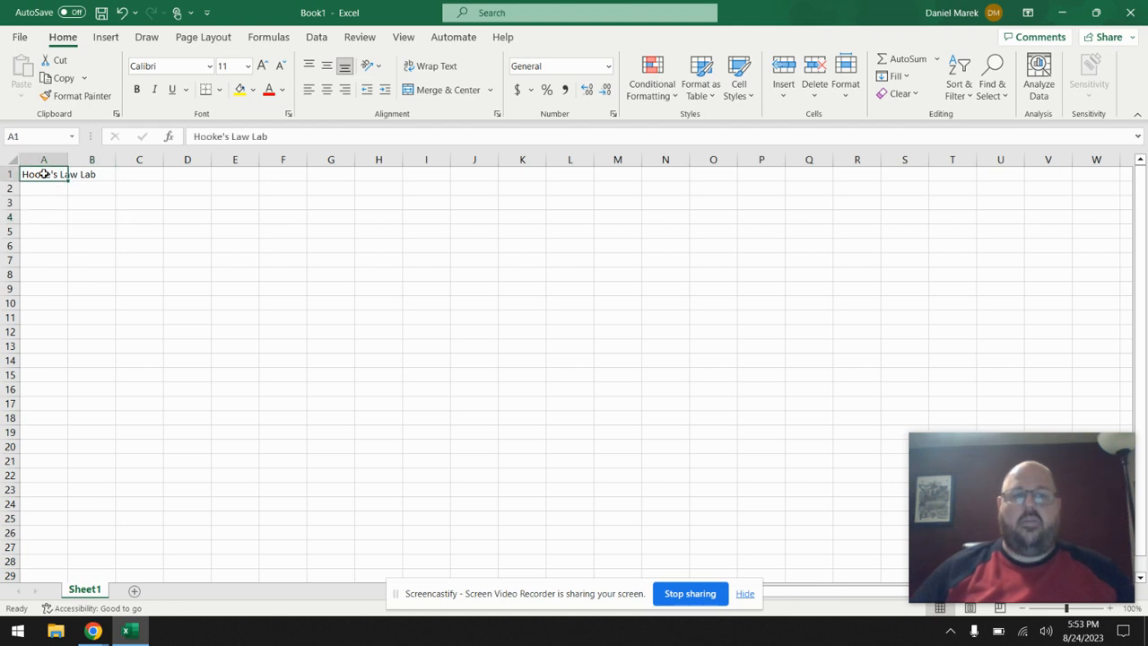
drag(44, 174, 90, 174)
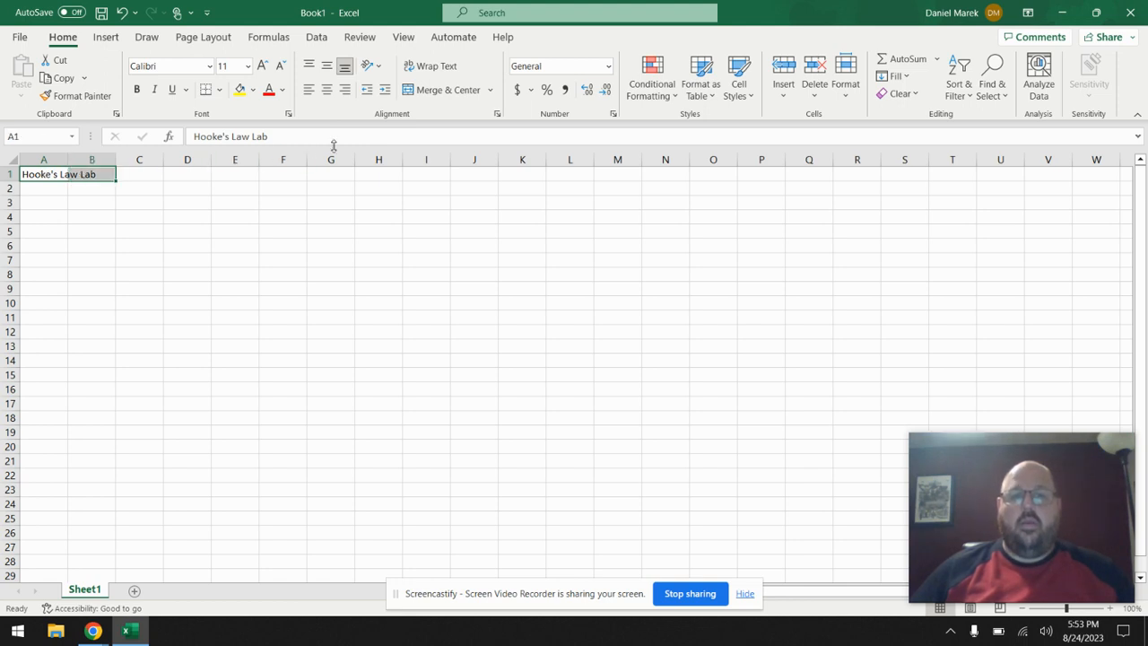
click(431, 91)
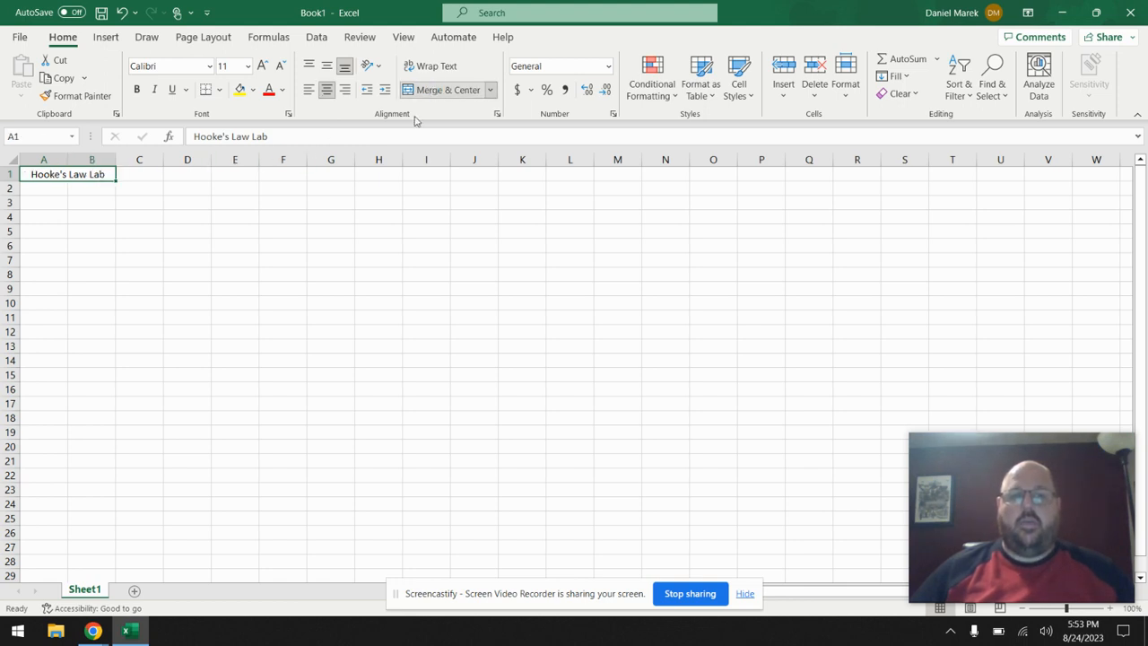
click(161, 275)
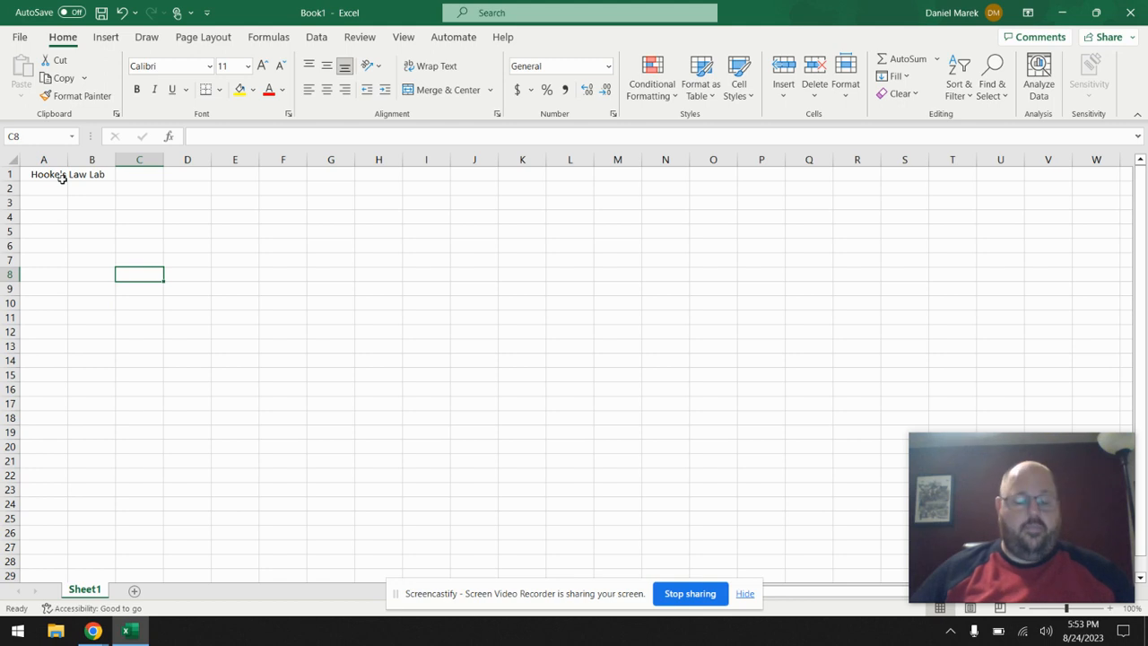
key(ctrl+z)
click(65, 215)
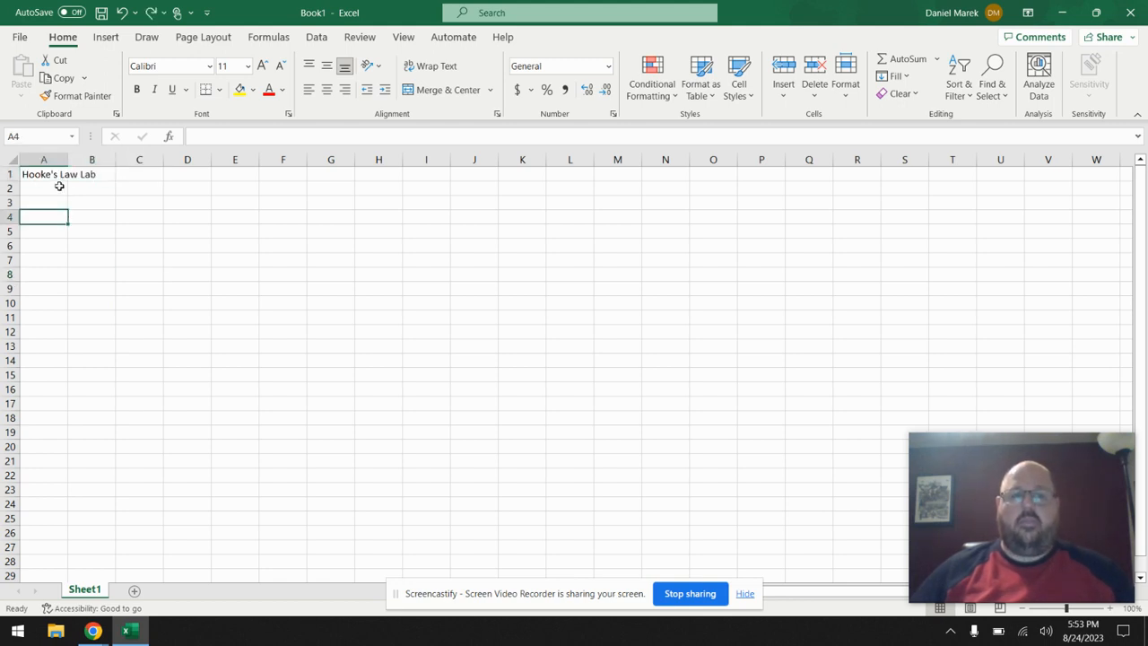
- Merge and center the "Hooke's Law Lab" title across cells A1:F1
drag(56, 174, 285, 173)
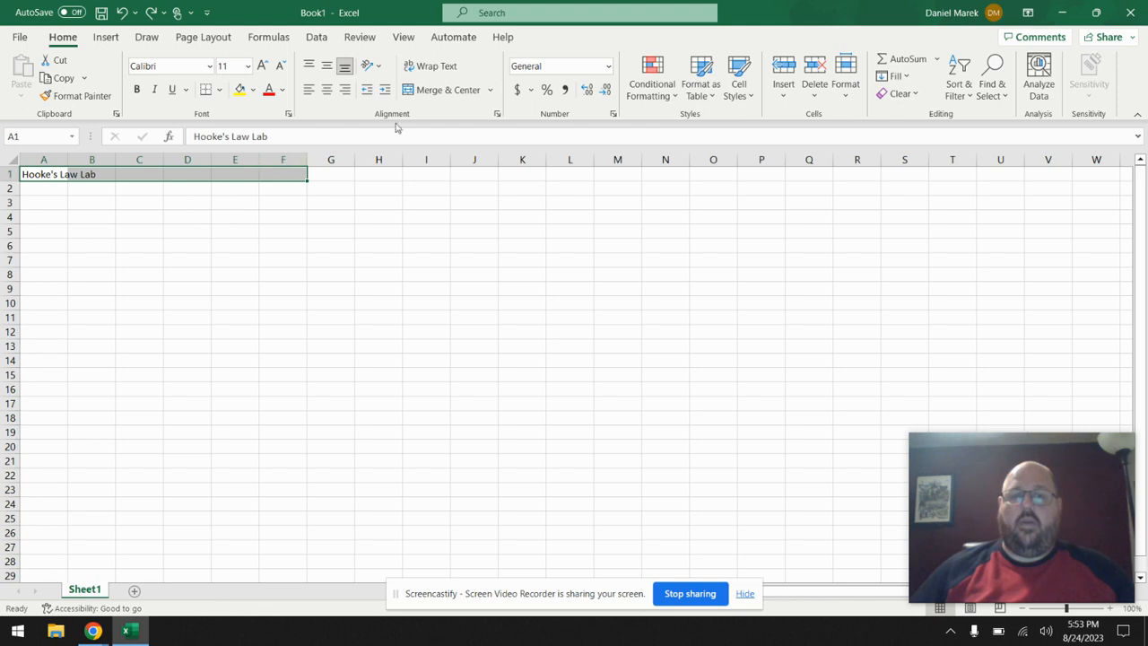
click(429, 91)
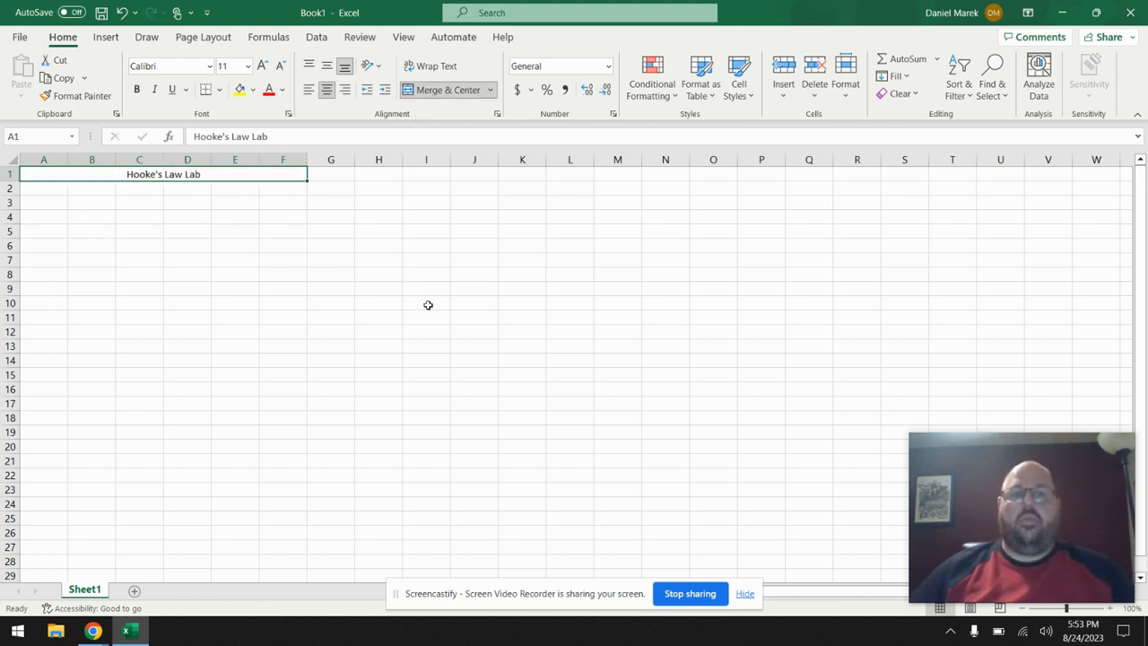
click(398, 302)
- Make the merged title in row 1 bold and increase its font size to 14
click(204, 176)
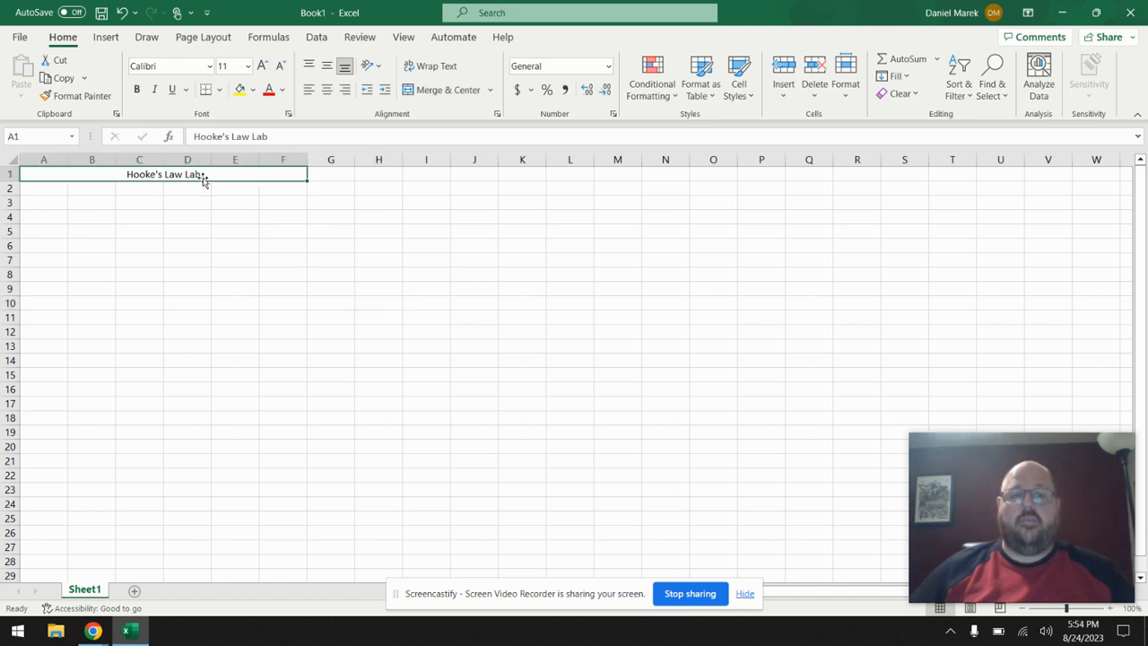
click(136, 89)
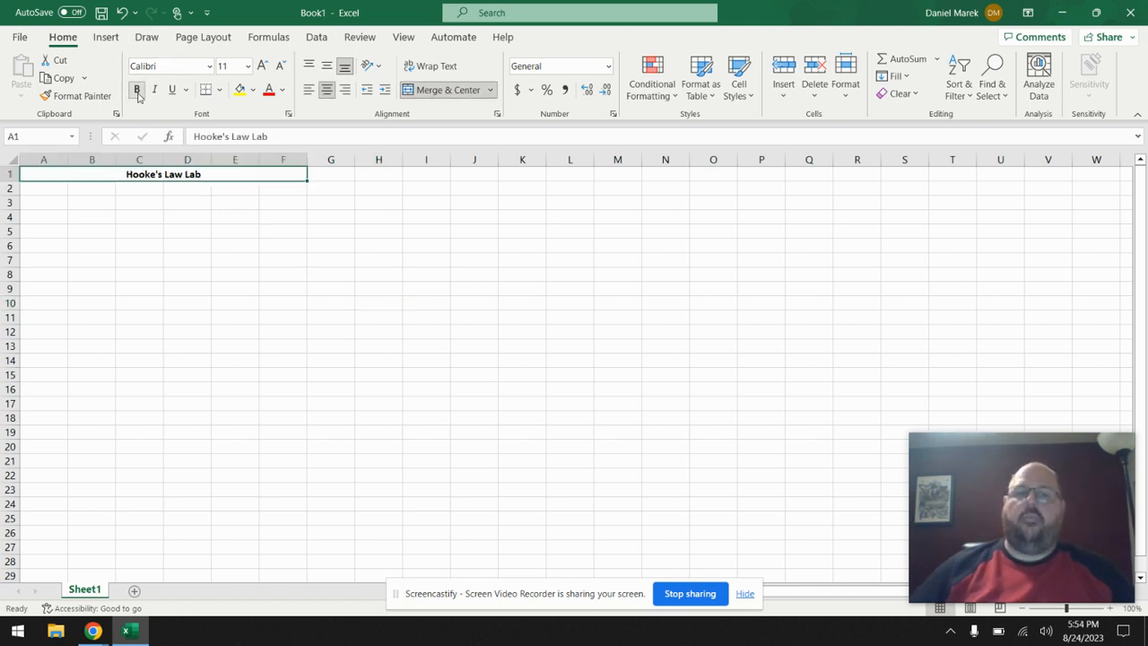
click(261, 66)
click(262, 66)
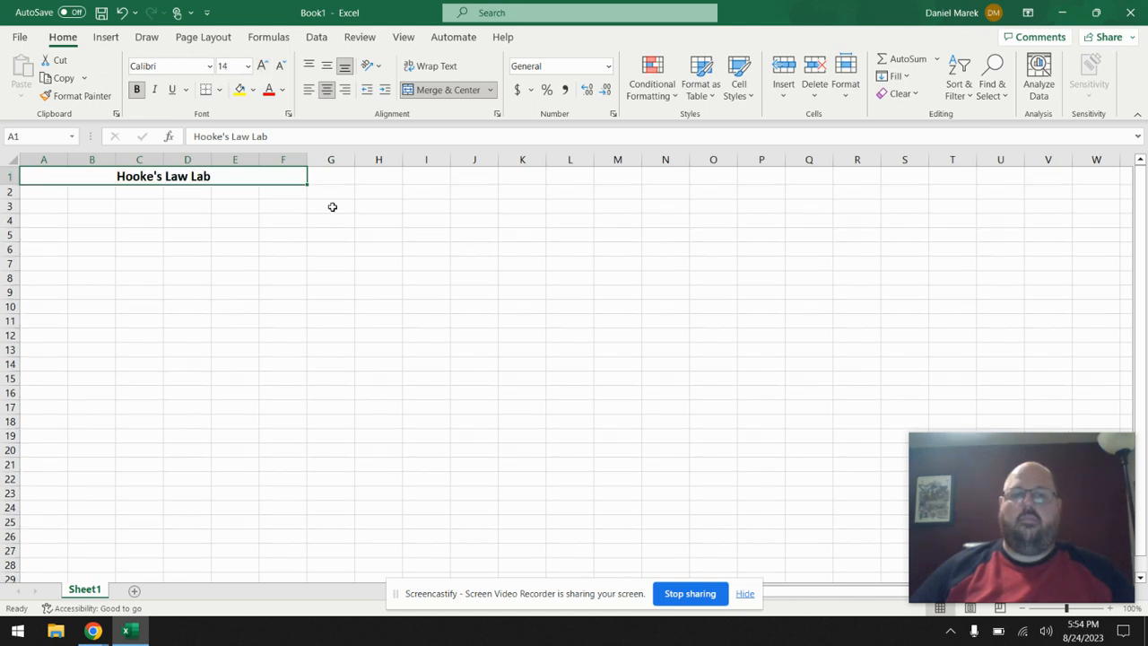
- Try a red font color and a yellow fill on the title, undoing each one
click(268, 90)
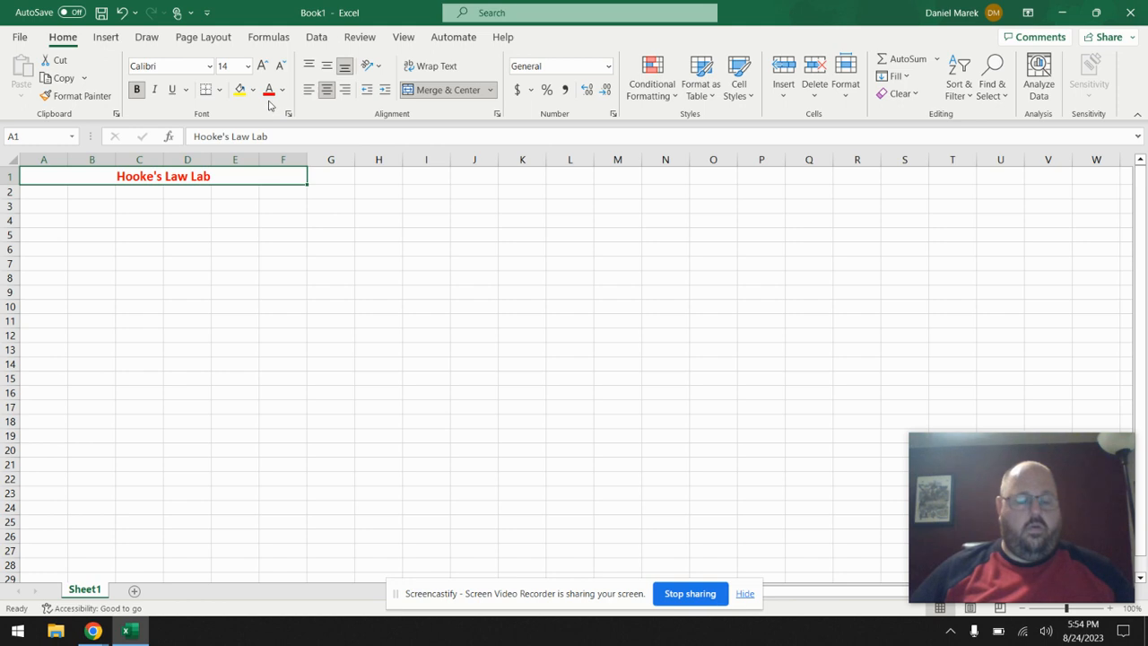
key(ctrl+z)
click(239, 89)
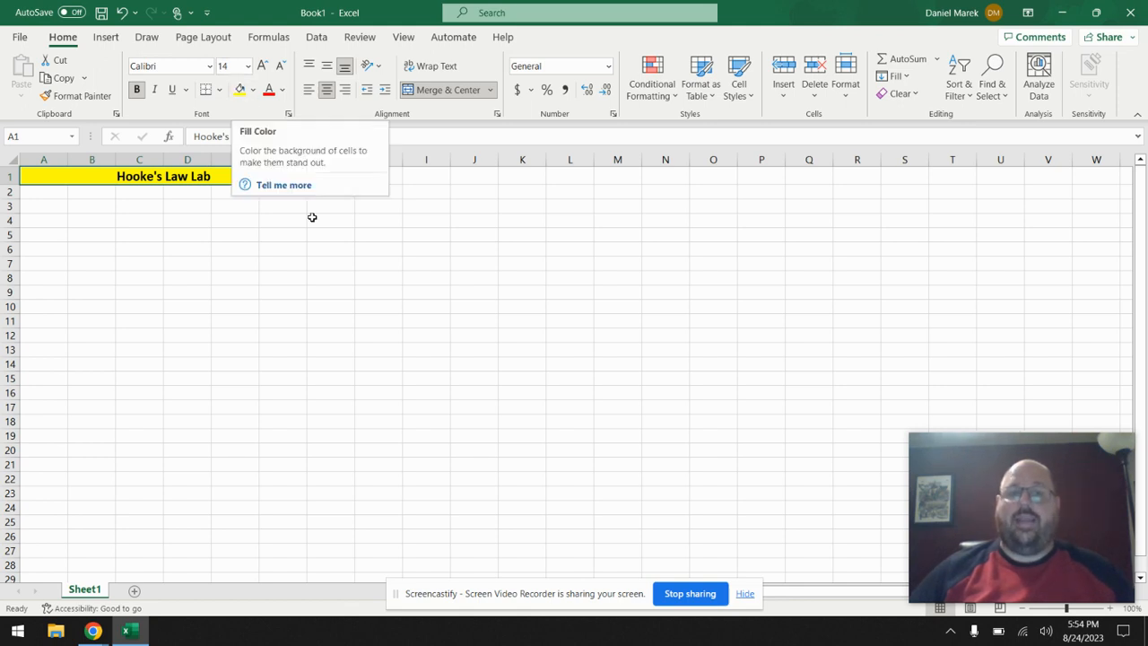
key(ctrl+z)
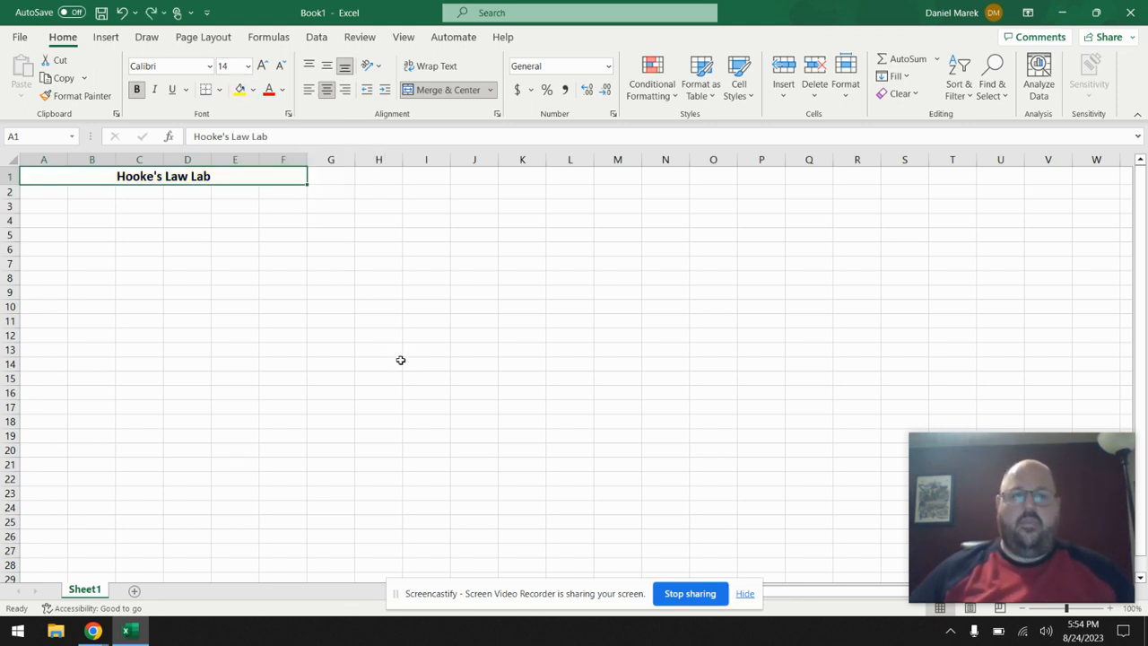
click(400, 360)
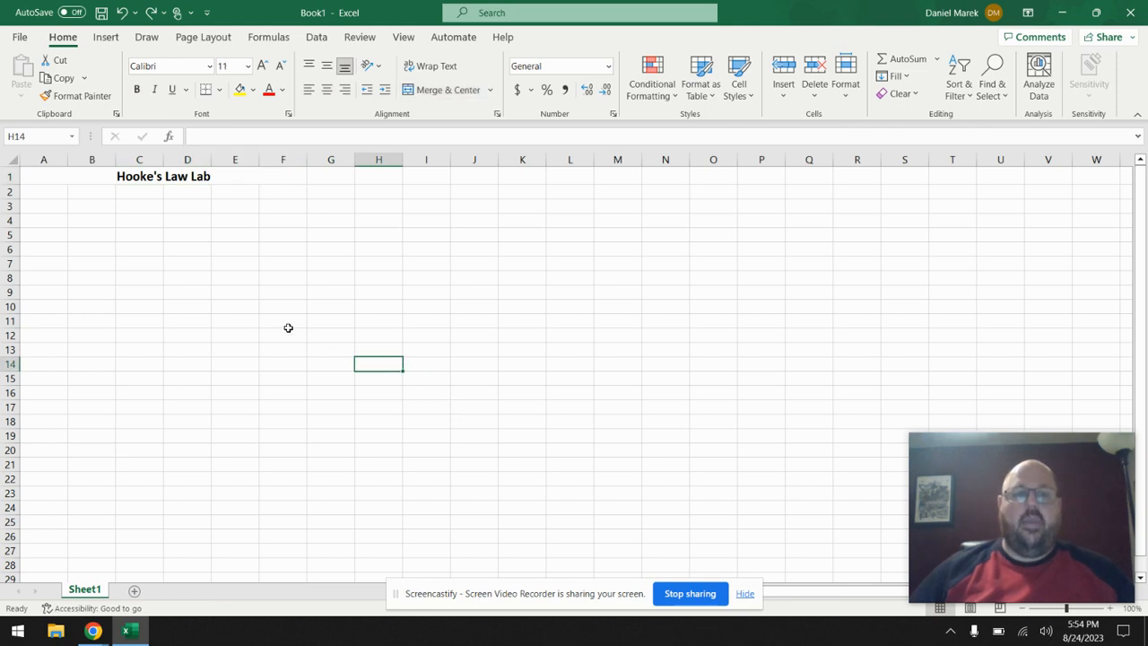
- Enter the column headers "Force (N)" in B3 and "Stretch (cm)" in C3
click(97, 206)
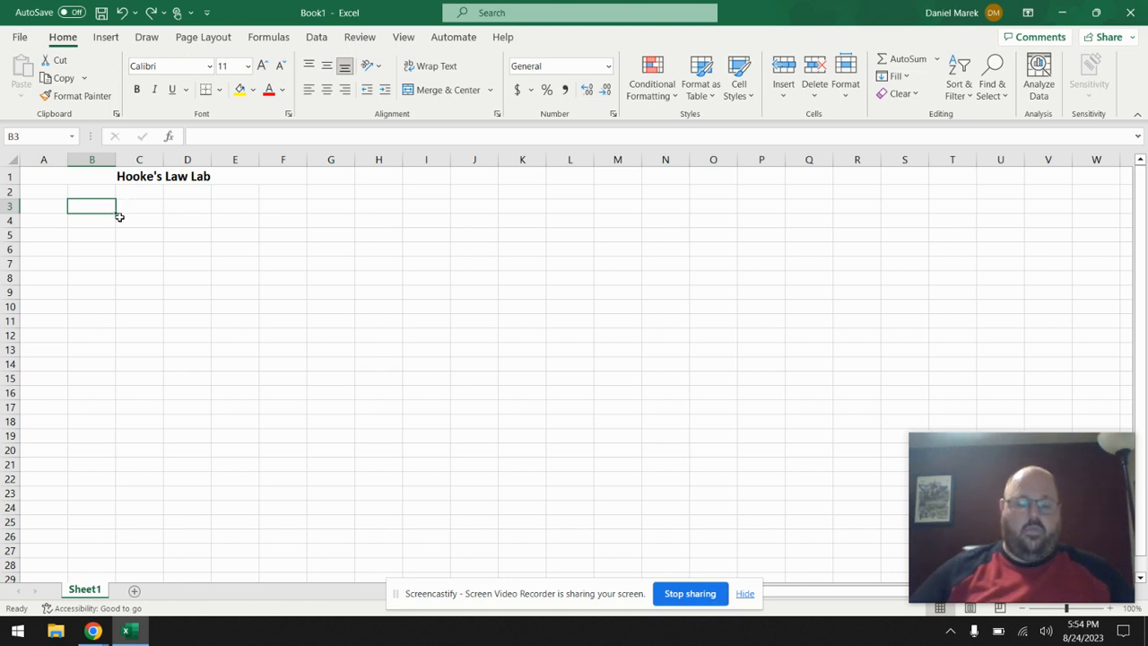
text(Force)
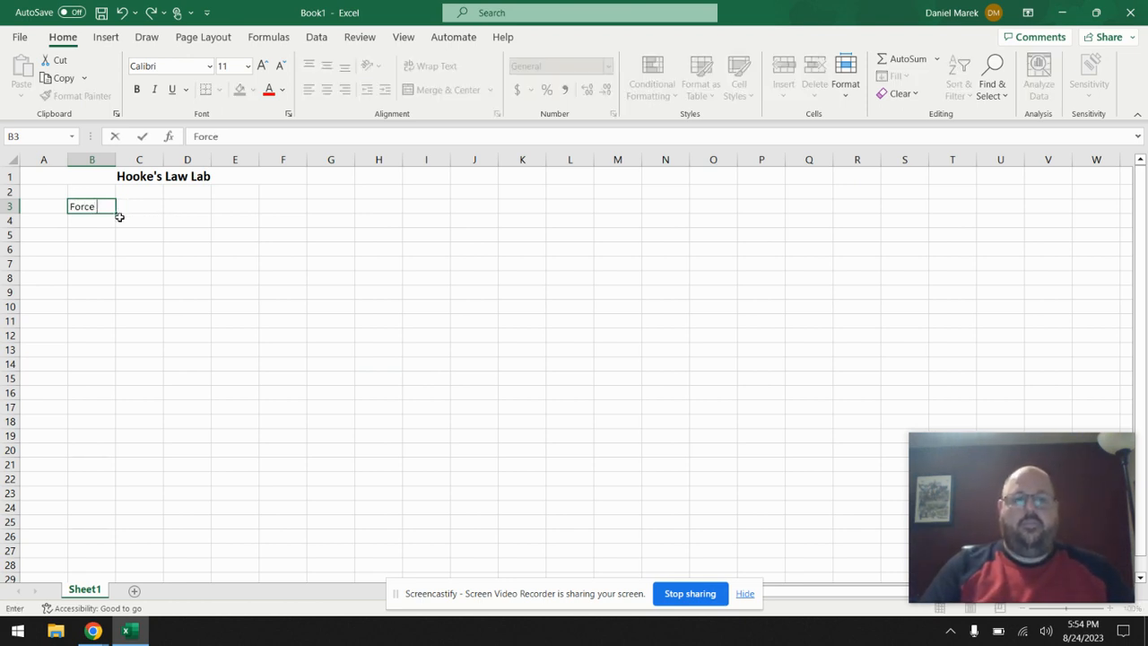
text( (N)
key(Tab)
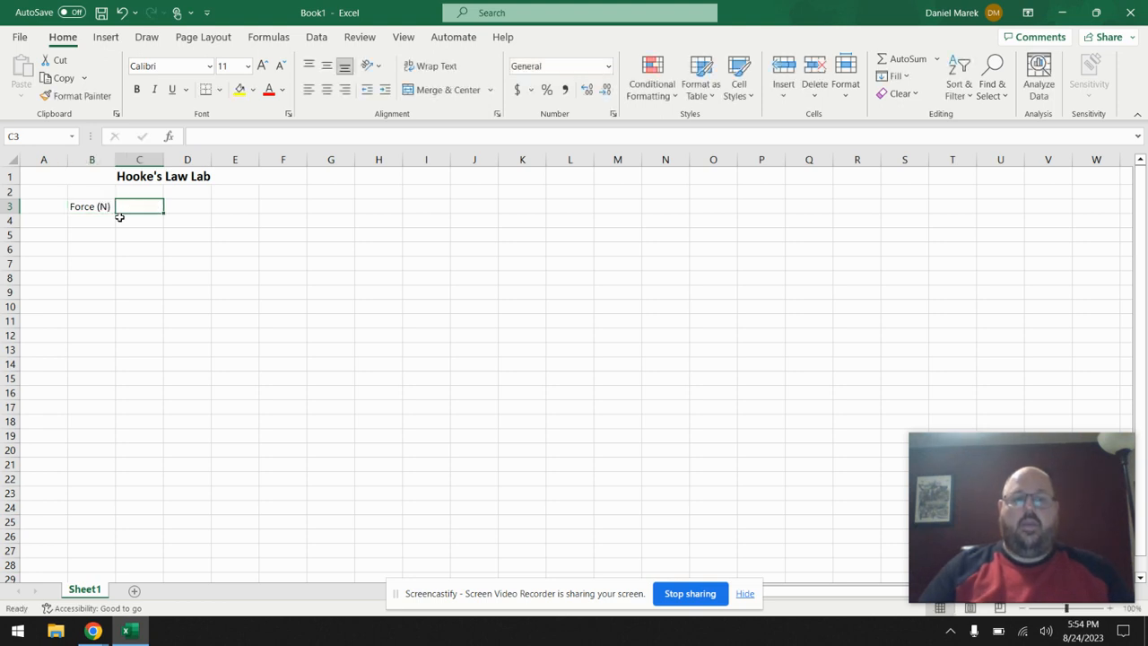
text(Stre)
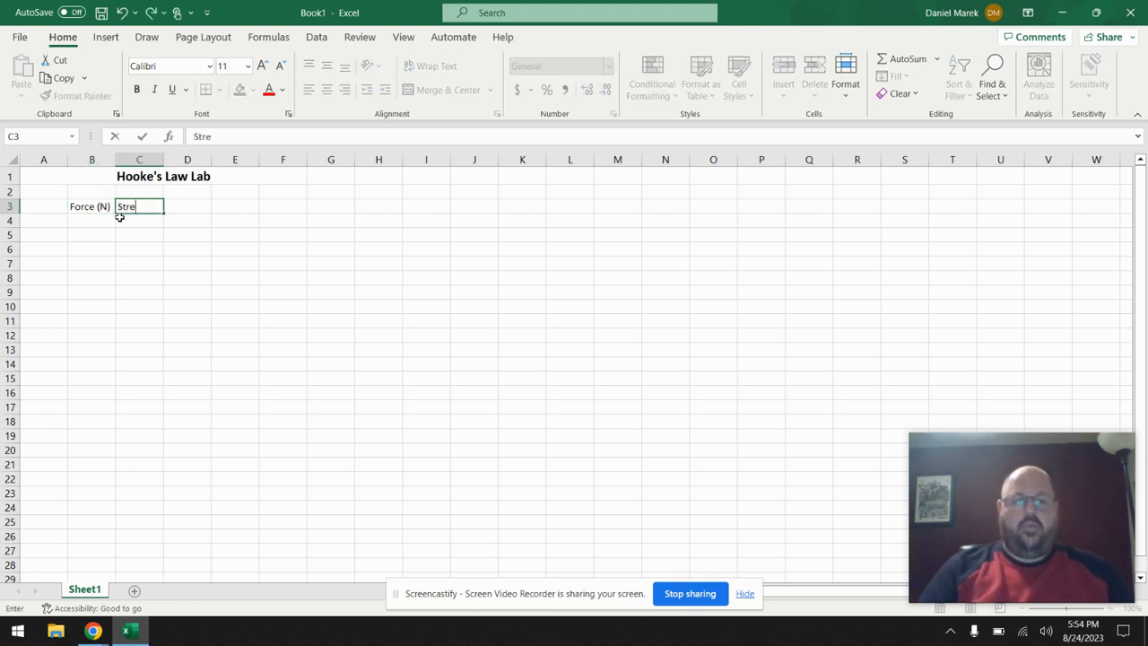
text(tch (cm)
key(Return)
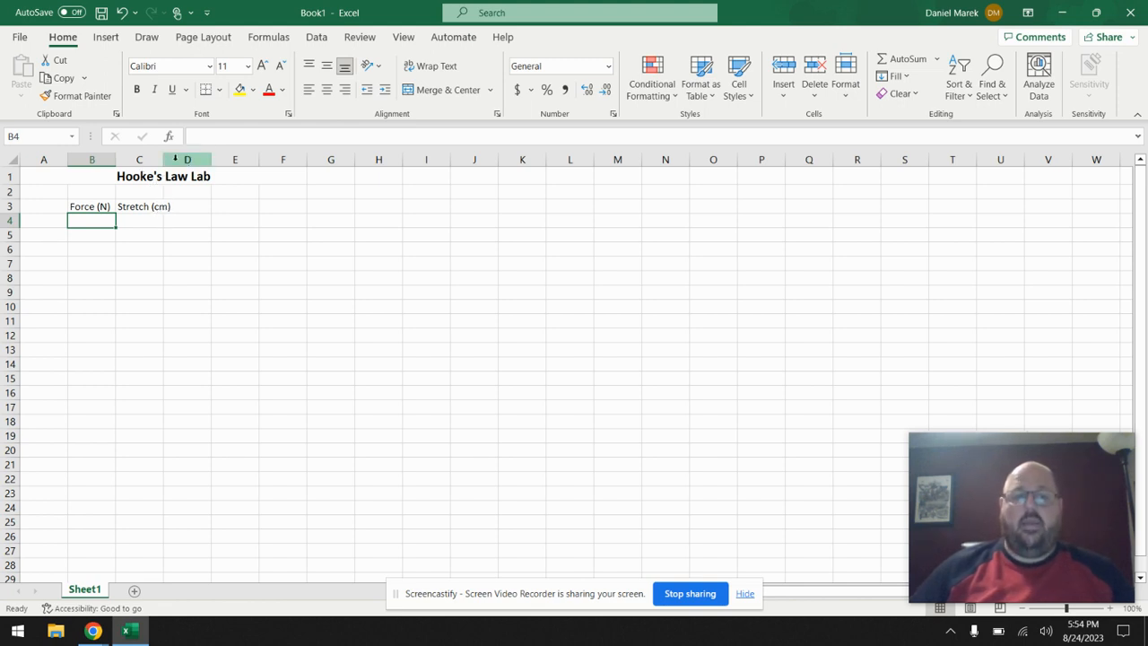
- Try widening column C, undo that, and wrap the text of the "Stretch (cm)" header in C3 instead
drag(164, 160, 174, 159)
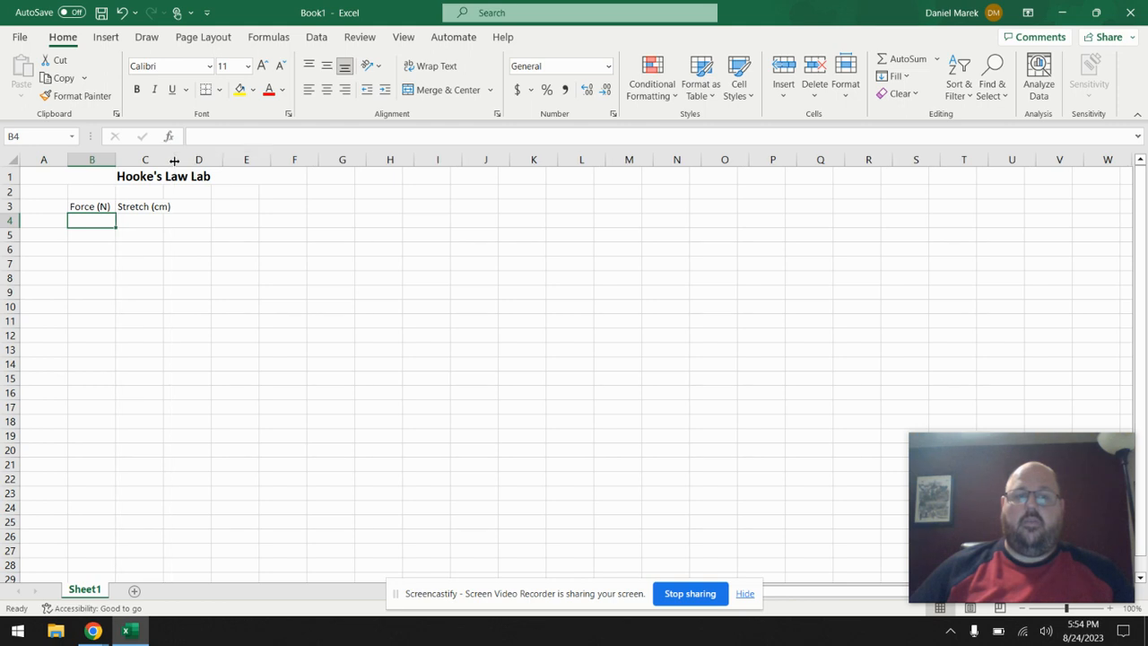
key(ctrl+z)
click(141, 207)
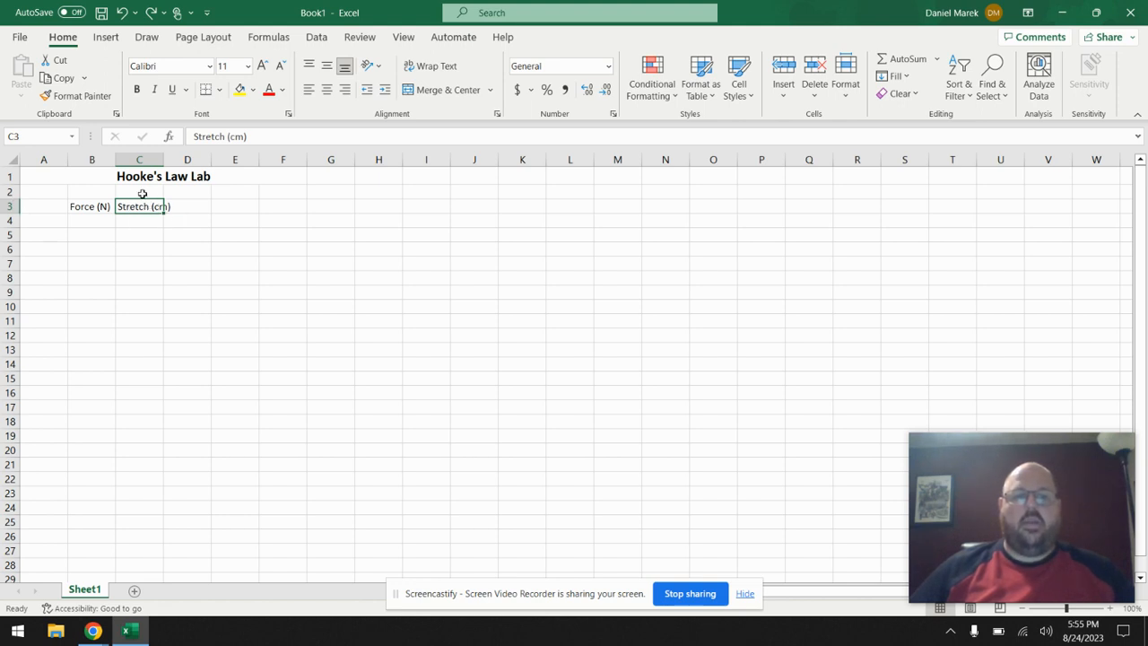
click(427, 74)
click(235, 289)
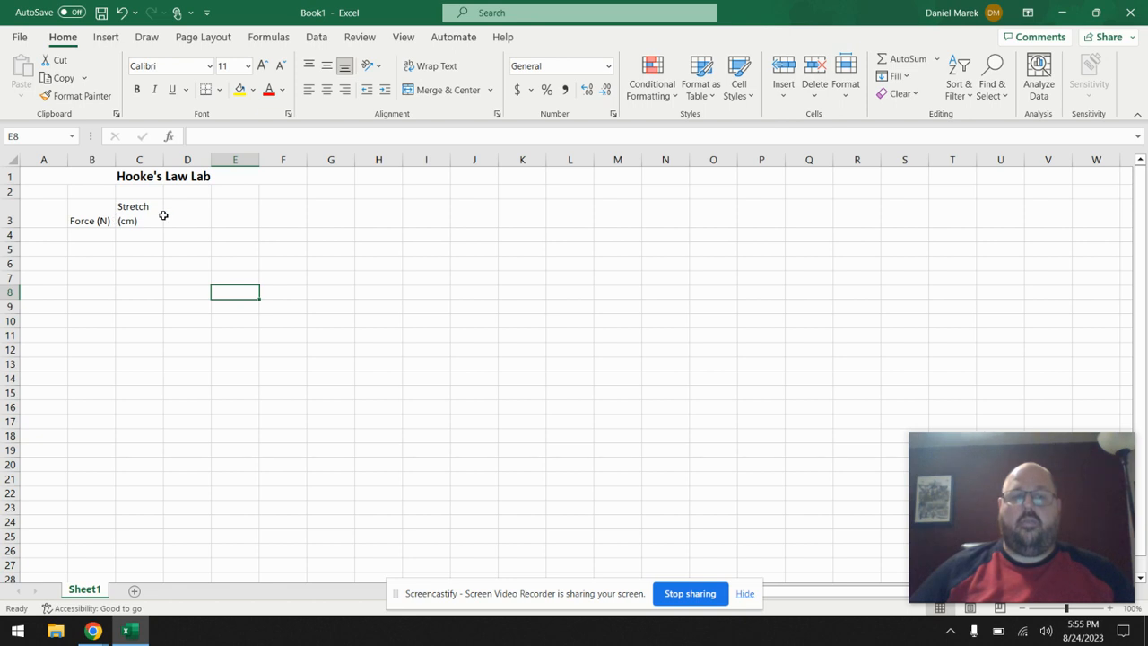
- Center the headers in B3:C3 horizontally and align them to the middle of the cells vertically
click(104, 220)
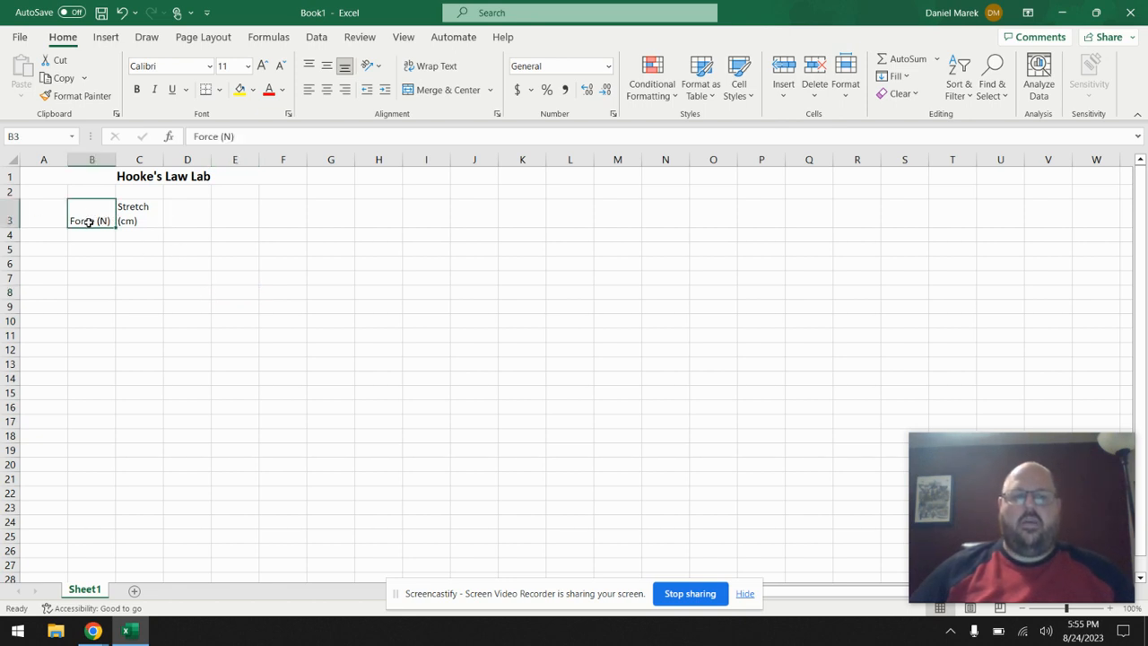
drag(108, 215, 126, 216)
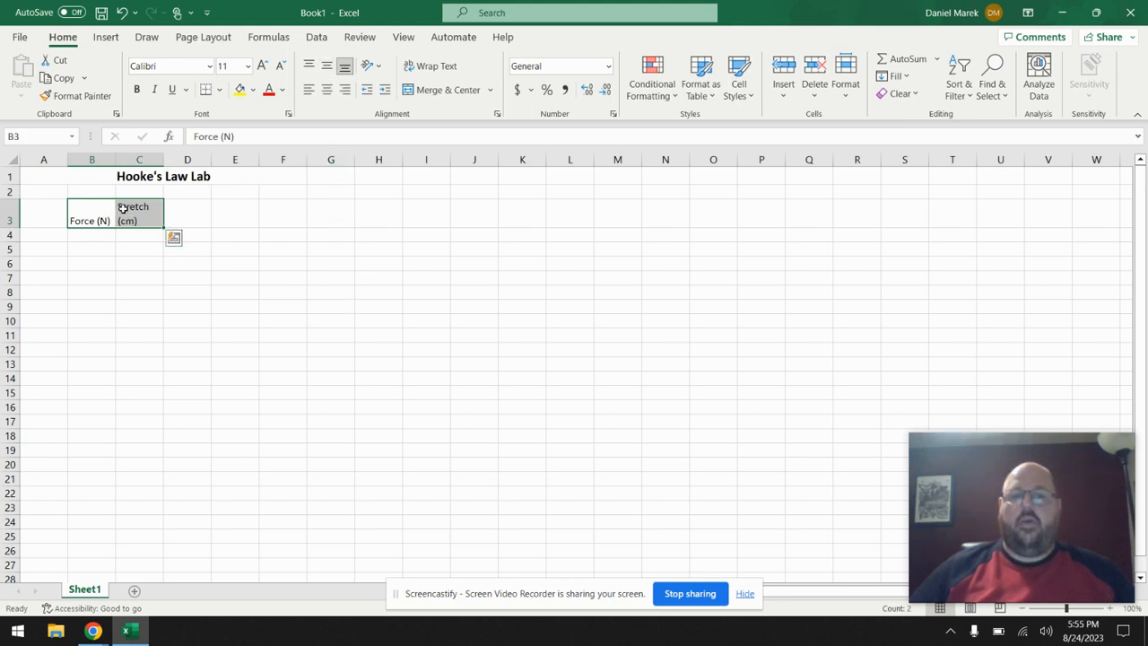
click(329, 97)
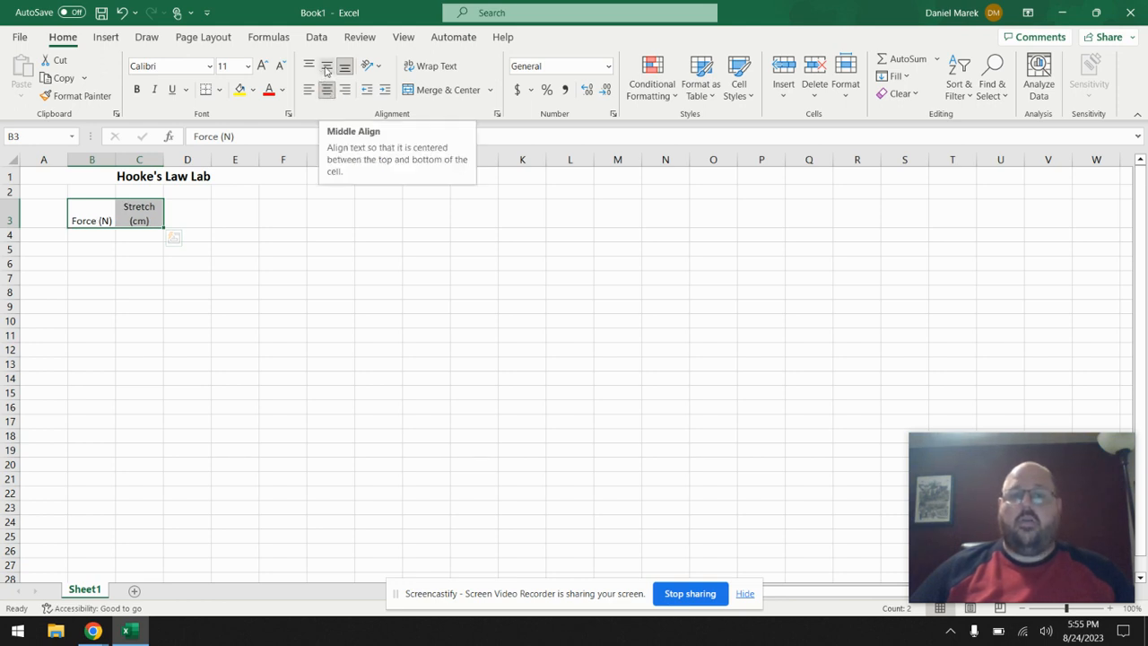
click(325, 70)
drag(154, 296, 165, 300)
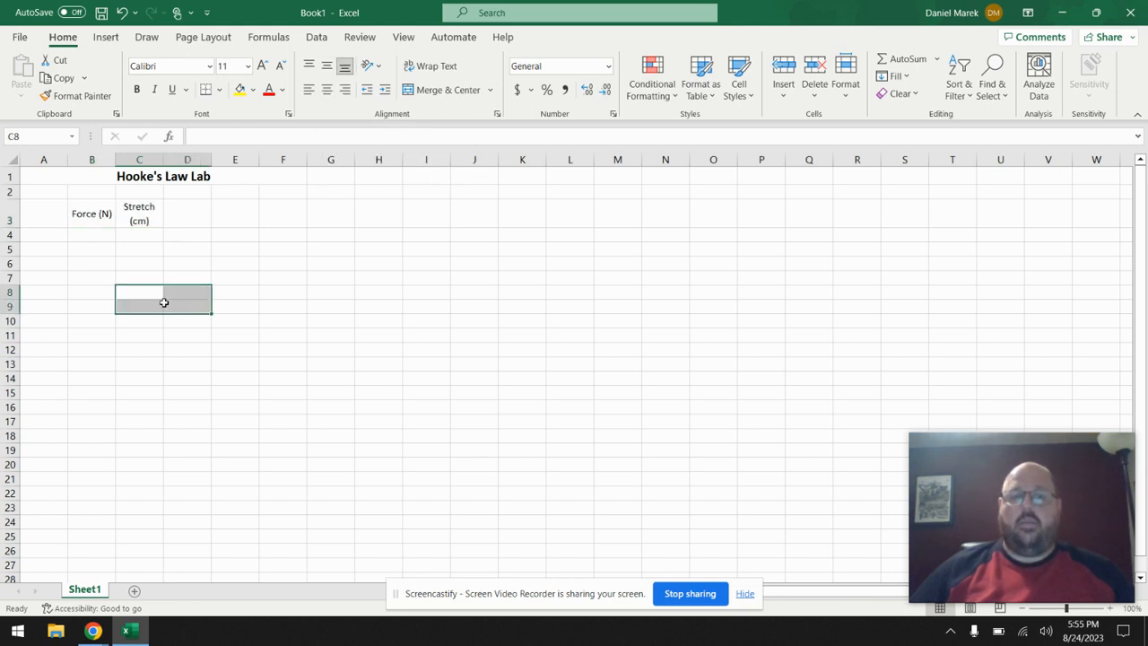
click(103, 220)
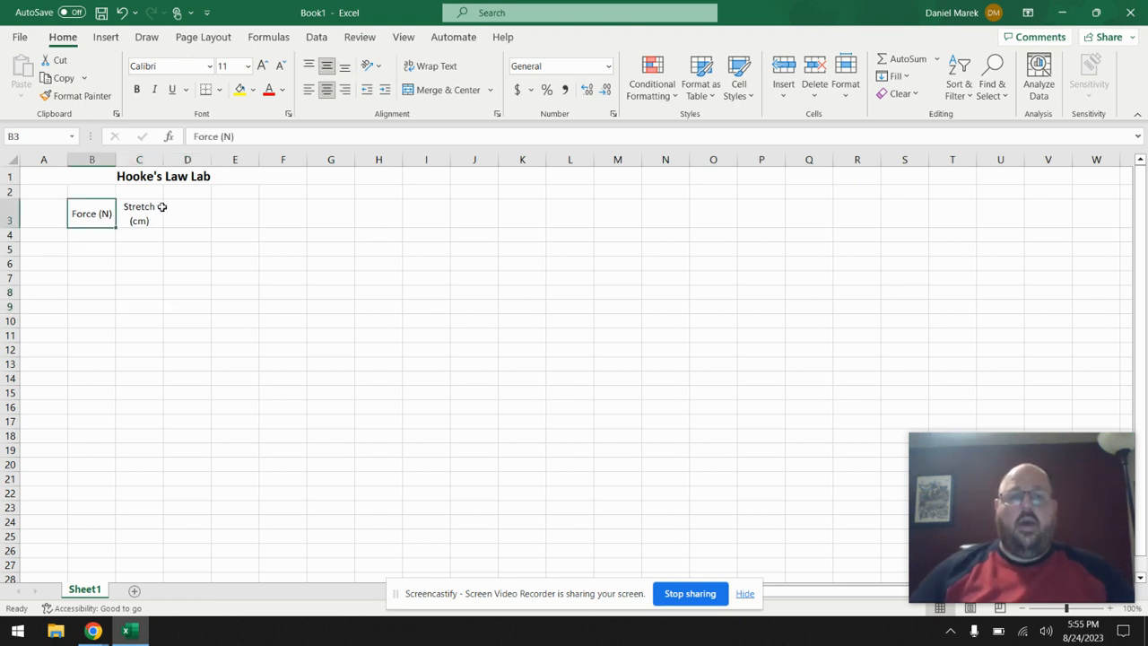
- Enter "12.3 N" in B4 and 12.3 in B5 to compare an entry with its unit against a plain number
click(102, 236)
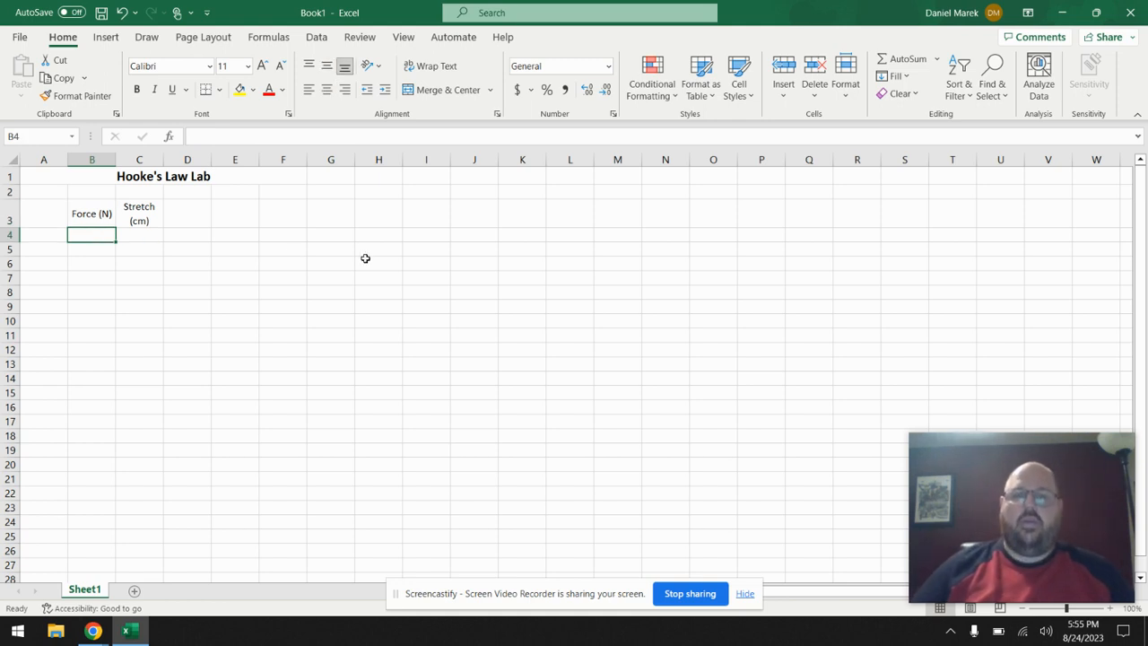
text(12.3 N)
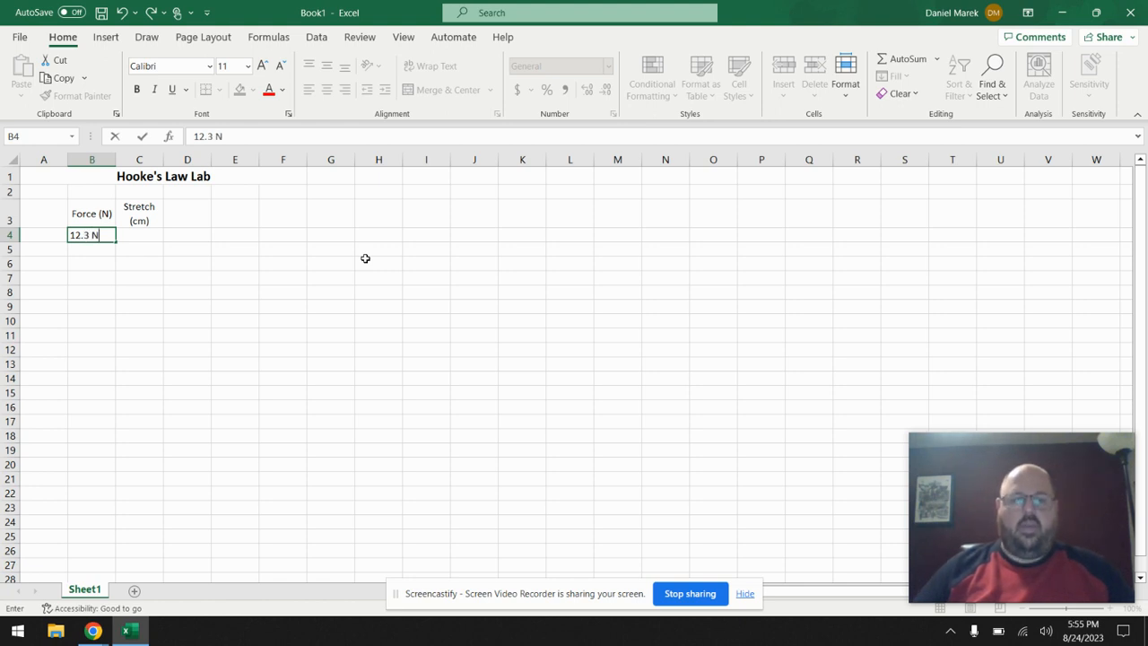
key(Return)
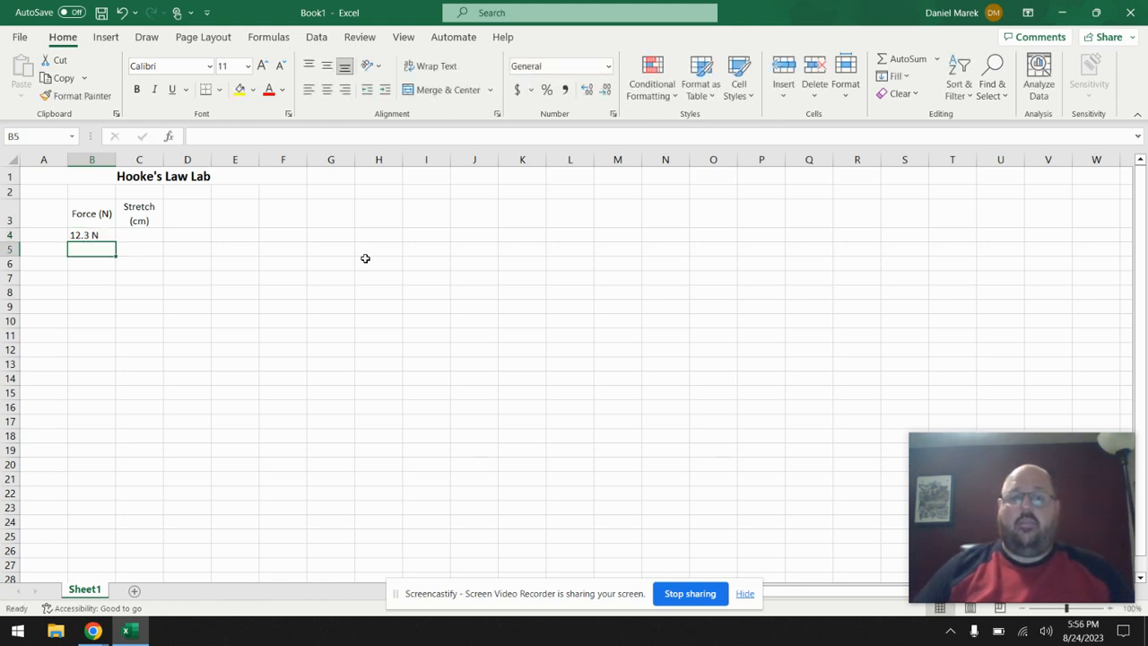
text(12.3)
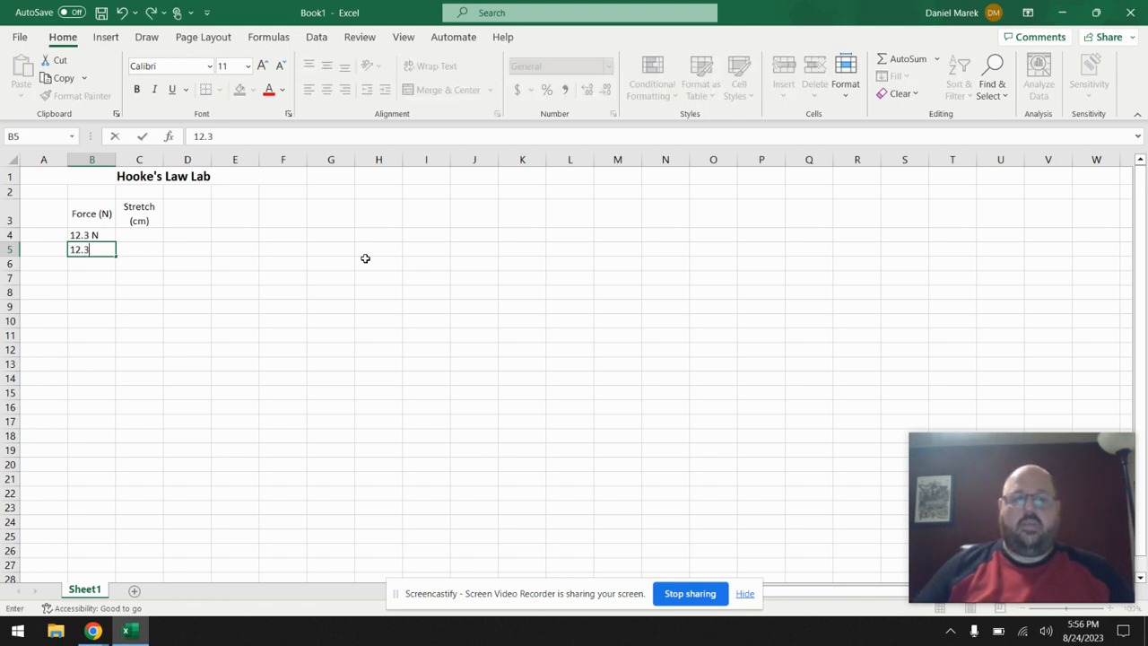
key(Return)
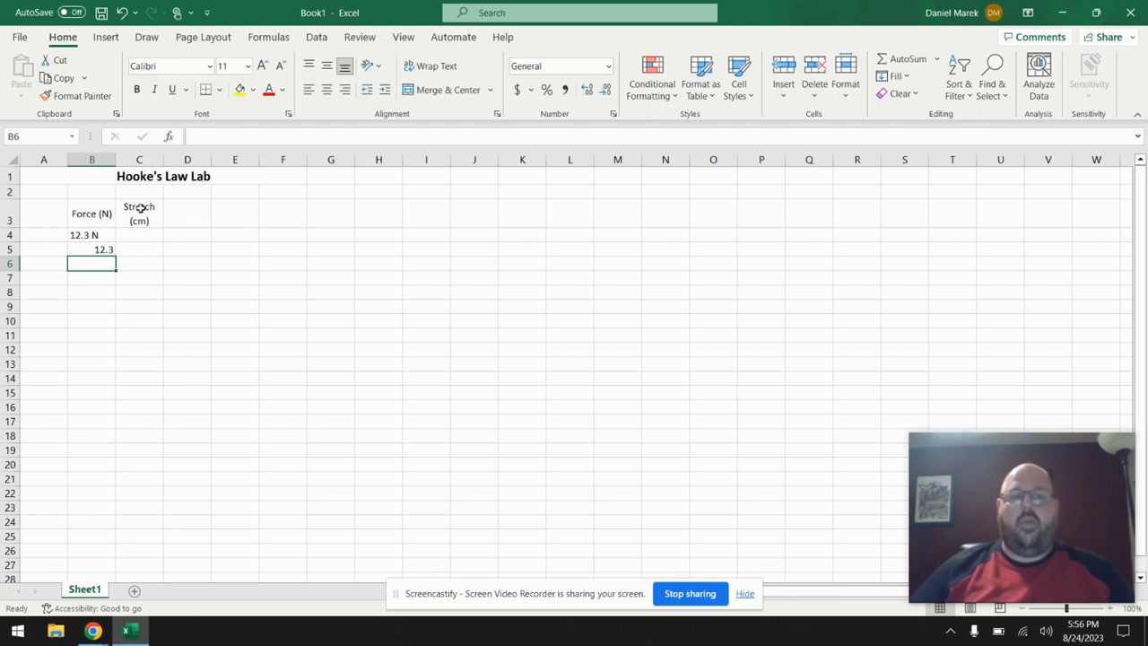
click(79, 234)
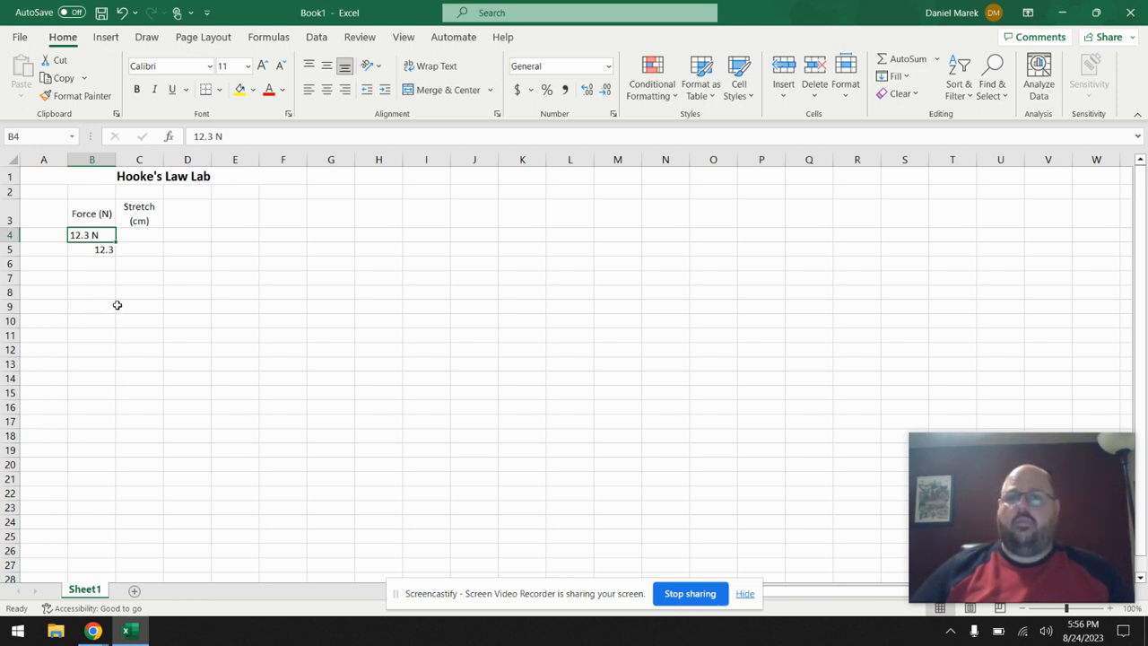
click(94, 262)
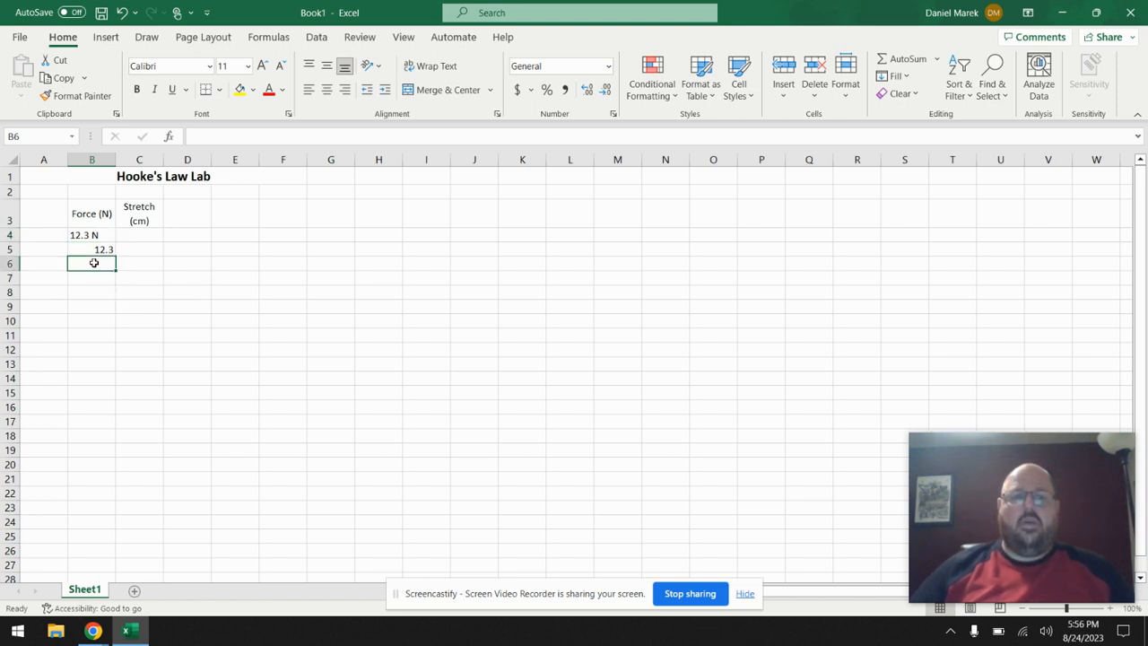
click(105, 248)
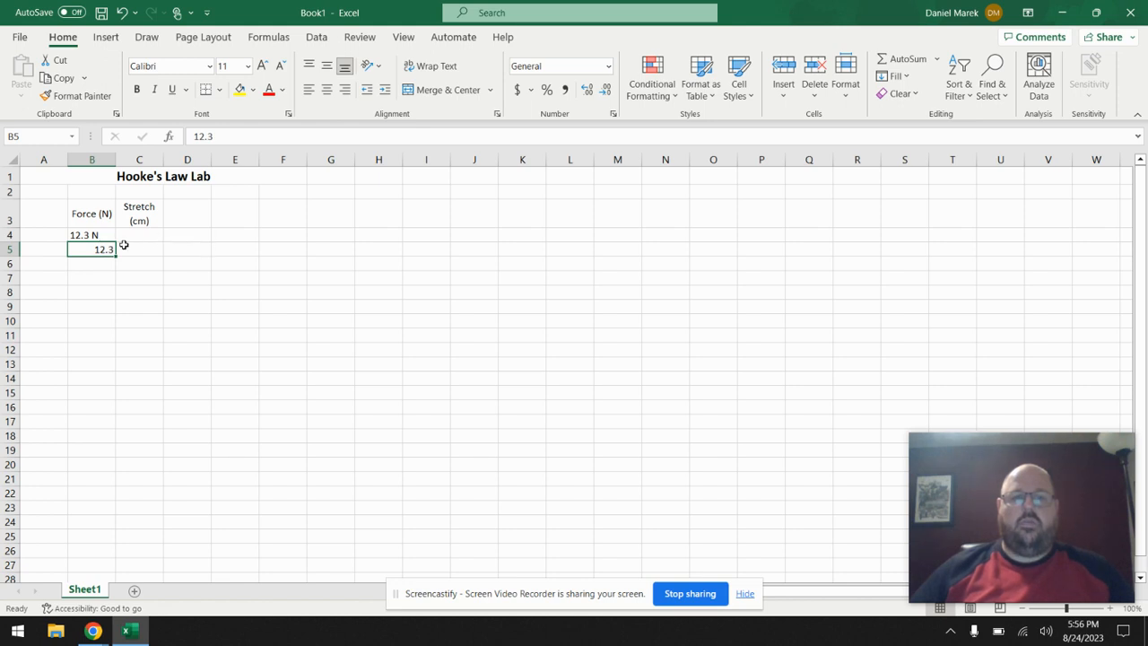
- Test the entry with the unit by entering the formula =B4/2 in cell E4
click(235, 238)
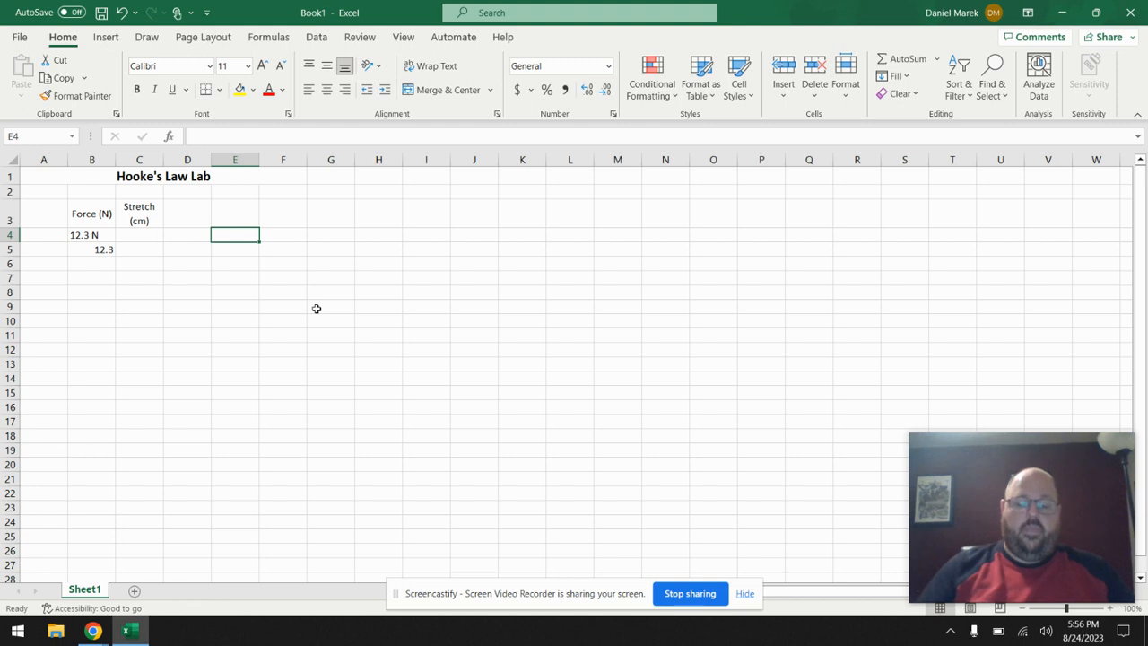
text(=)
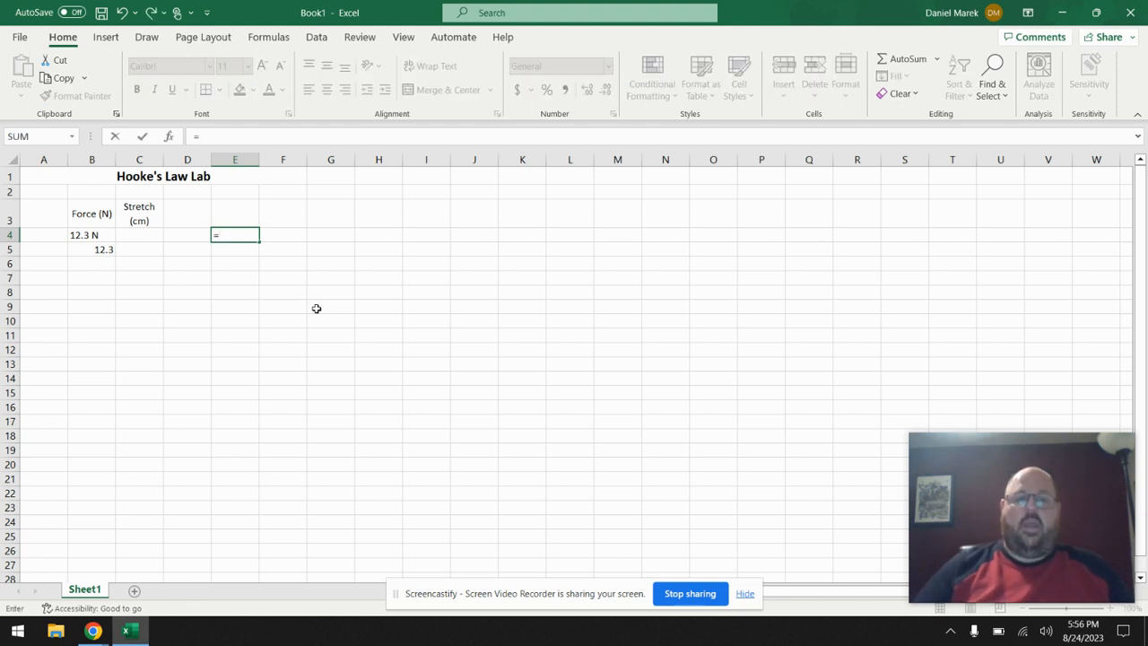
click(104, 235)
text(/2)
key(Return)
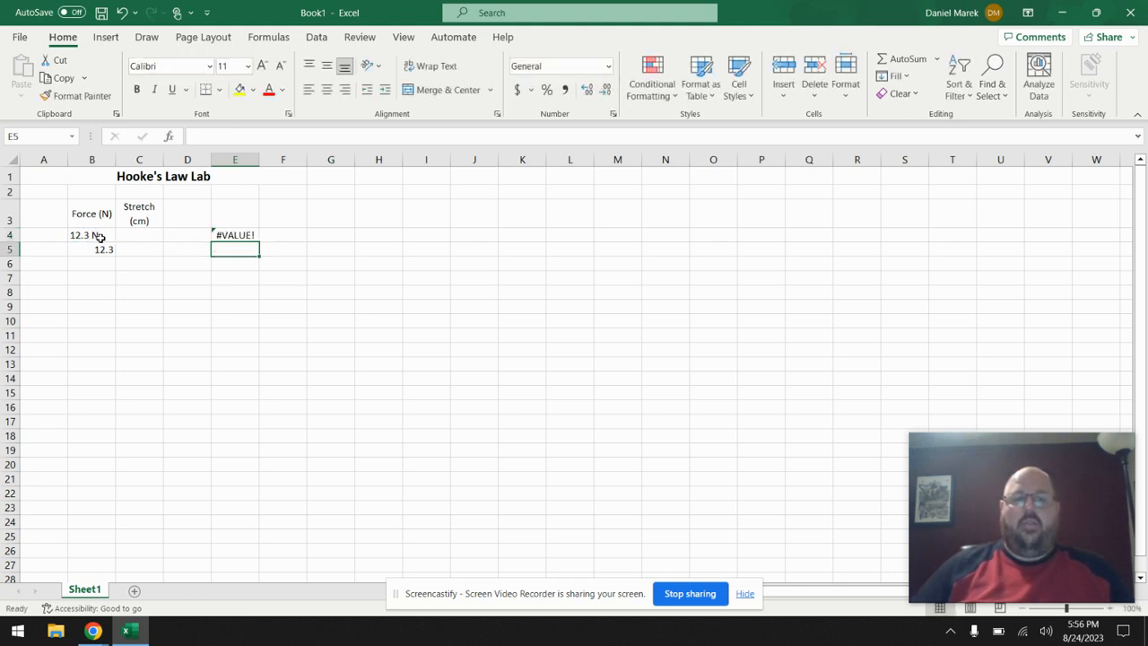
click(229, 236)
- Test the plain number by entering the formula =B5/2 in cell E5
click(239, 250)
text(=)
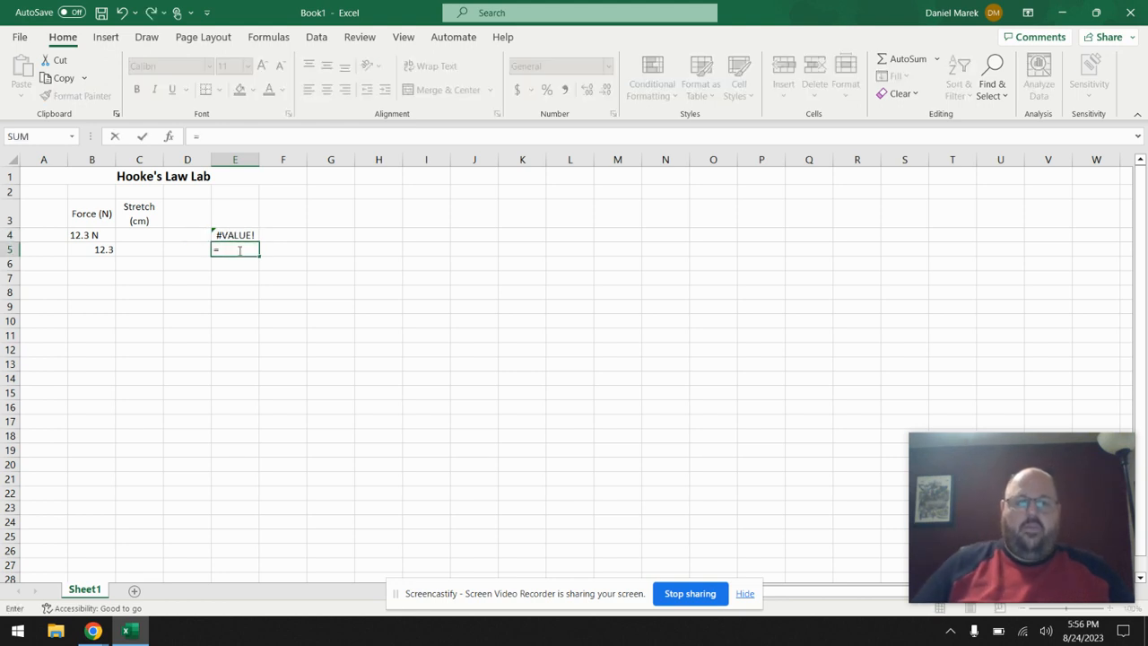
click(106, 250)
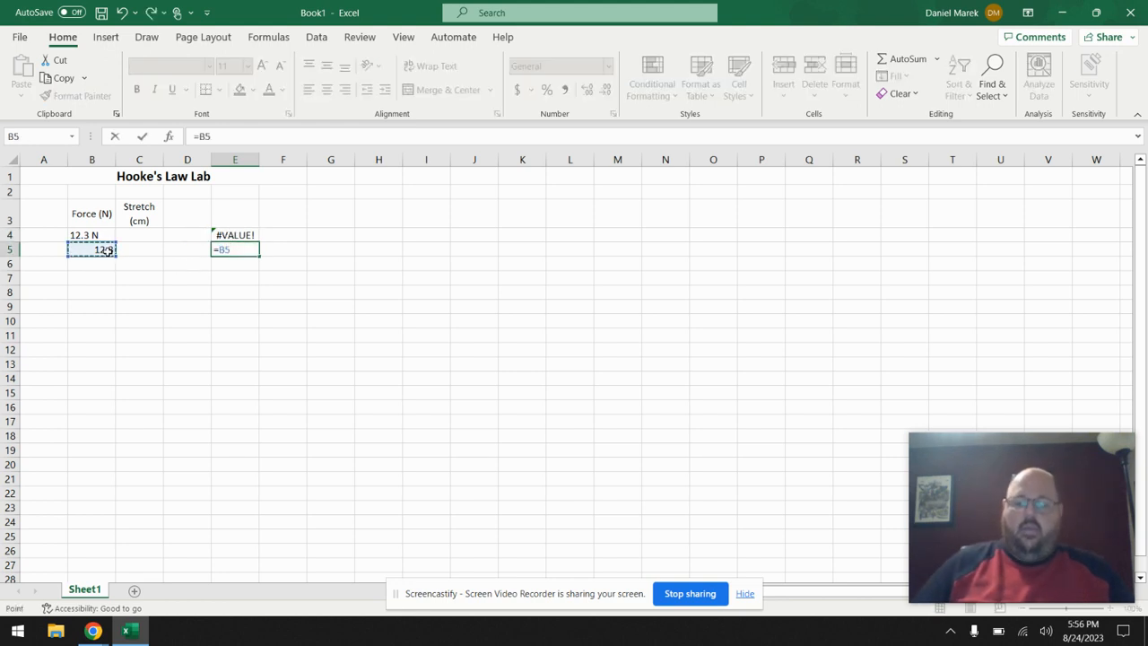
text(/2)
key(Return)
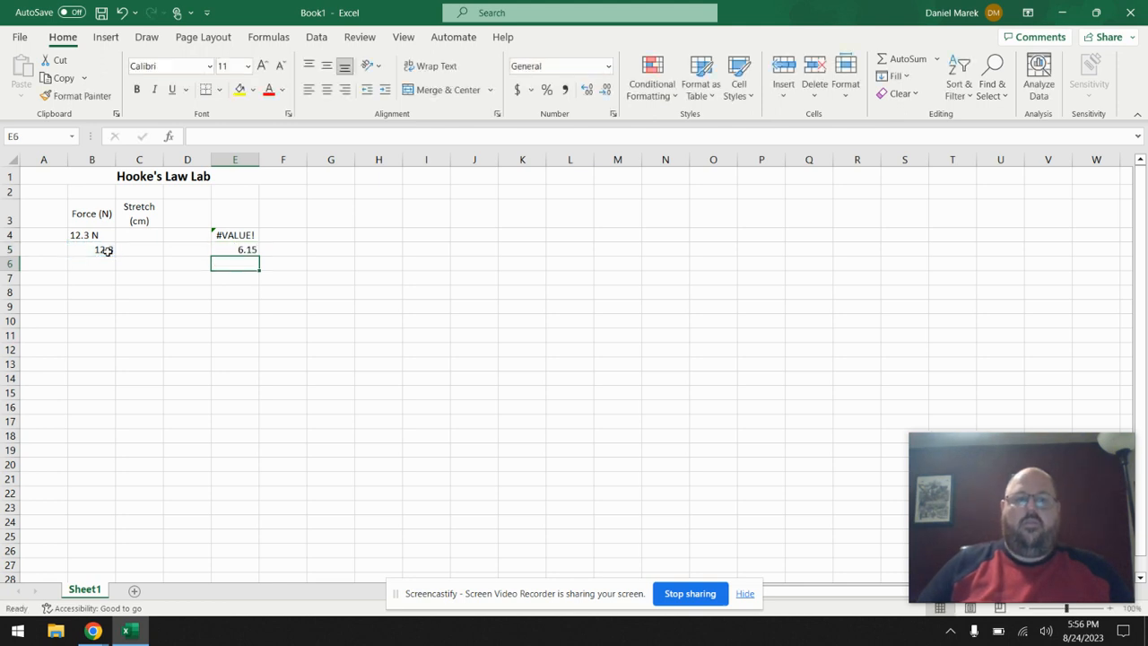
click(227, 249)
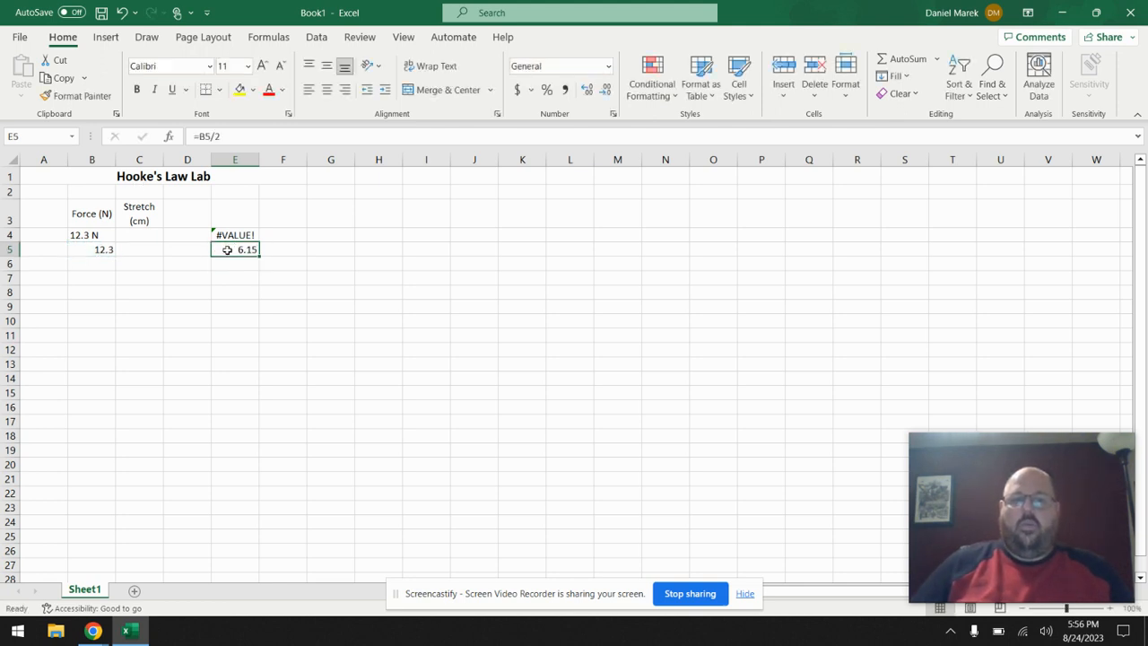
- Clear the two test formulas from cells E4 and E5
click(94, 235)
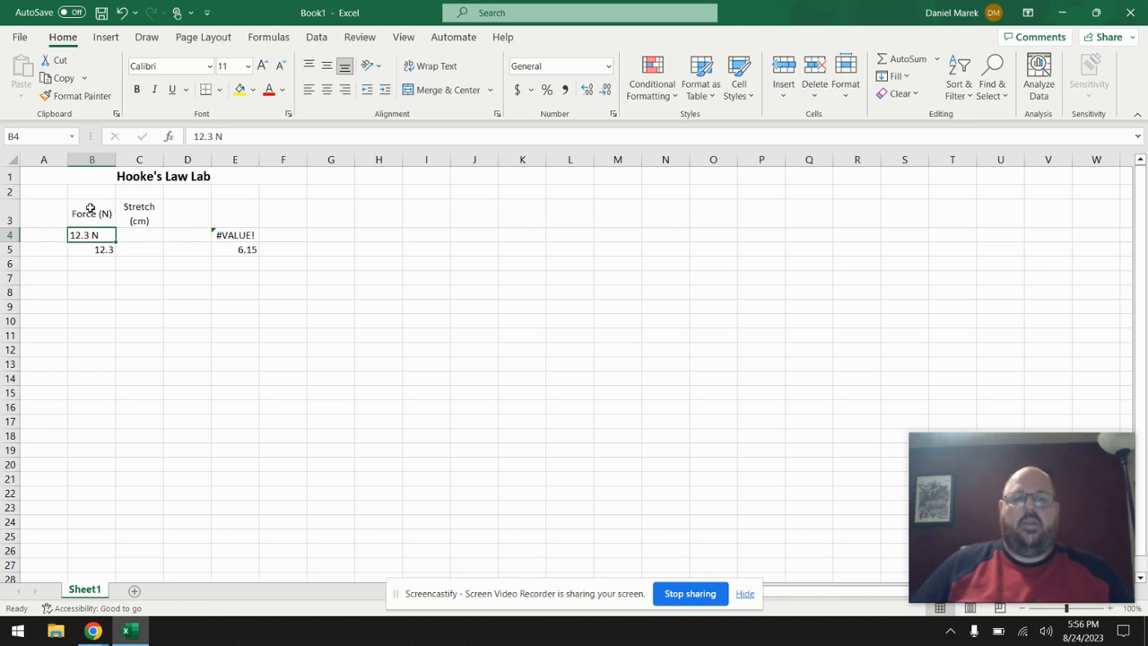
drag(237, 235, 238, 255)
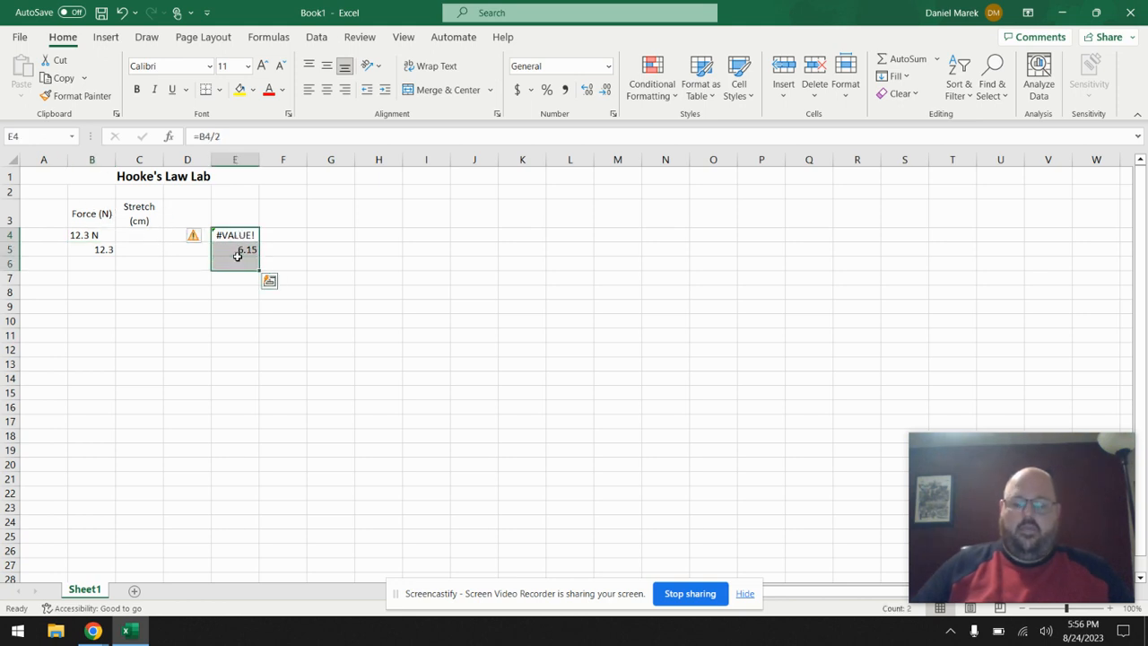
key(Delete)
- Enter the force values 12.3, 12.4, 12.5 and 12.6 without units in cells B4 to B7
key(Left)
key(Left)
key(Left)
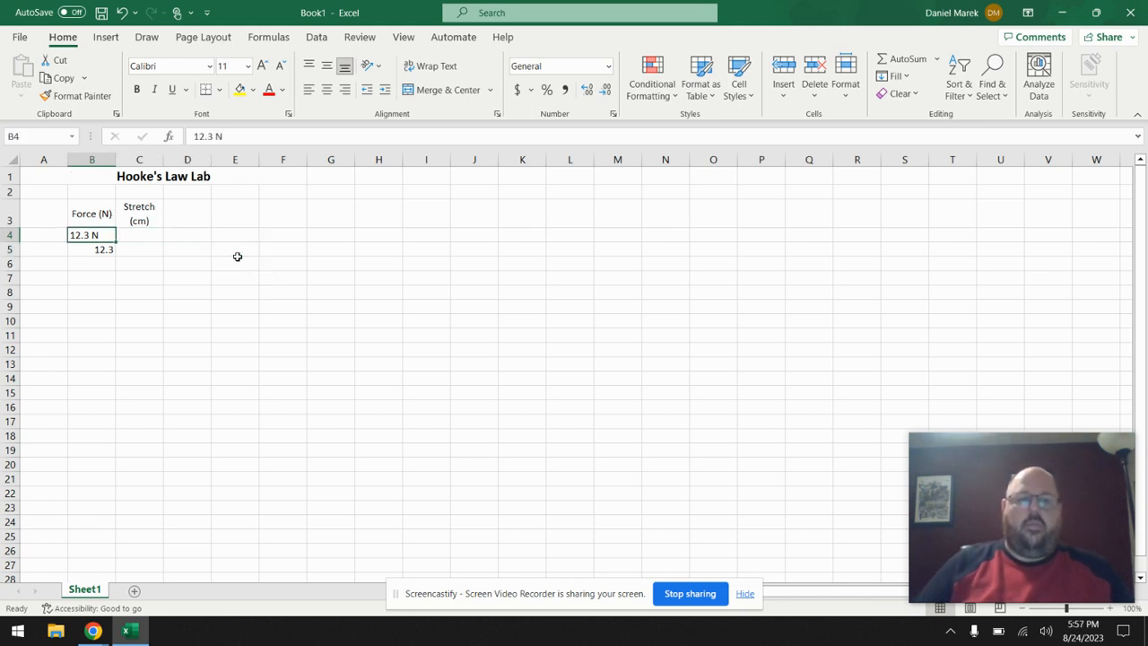
text(12)
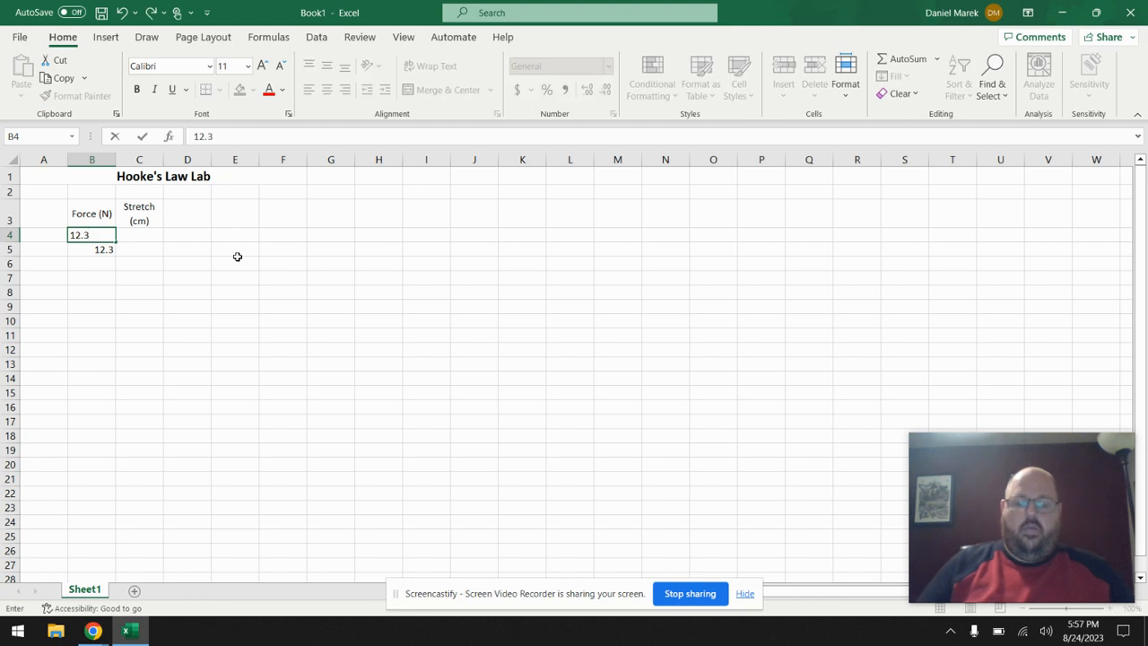
key(Return)
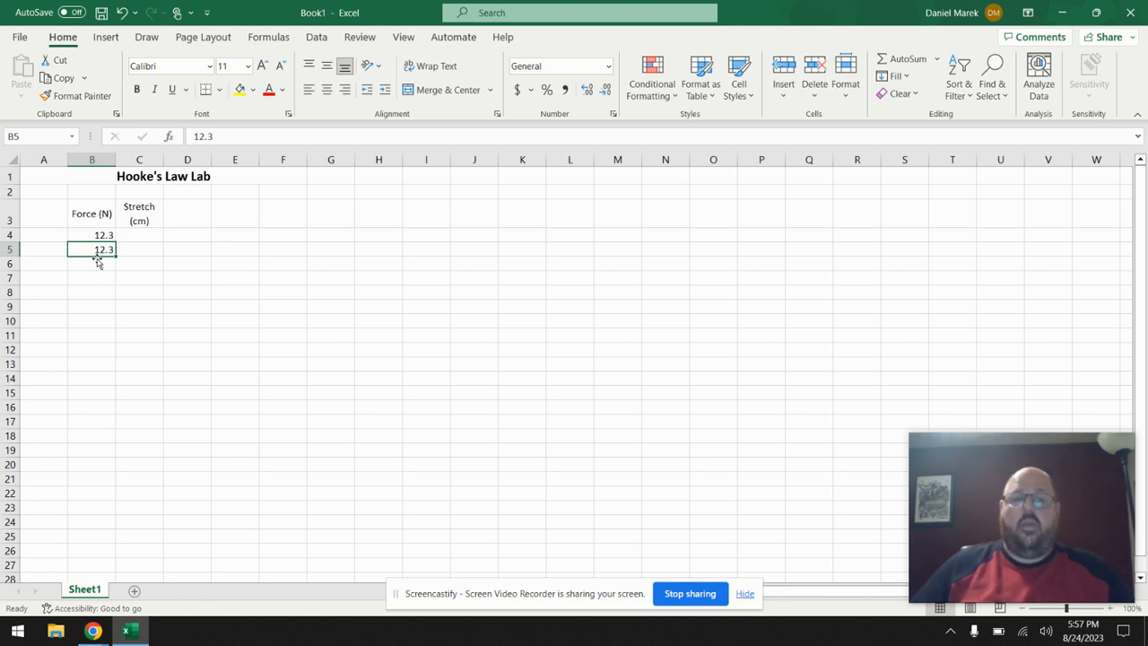
text(1)
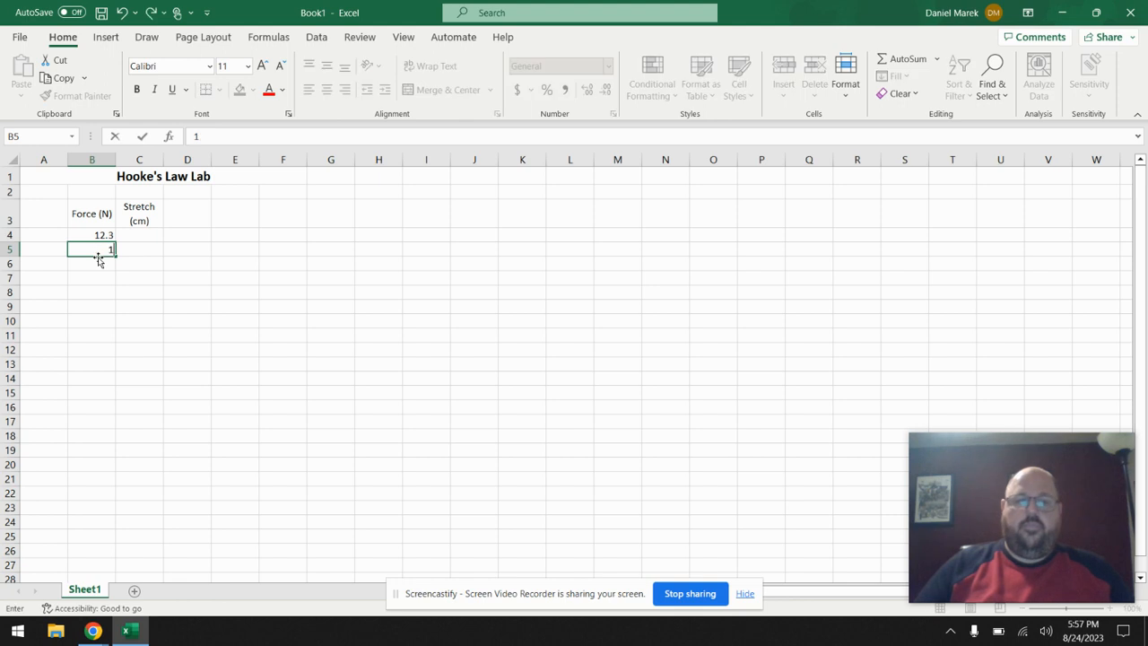
text(2.4)
key(Return)
text(12.5)
key(Return)
text(12.6)
key(Return)
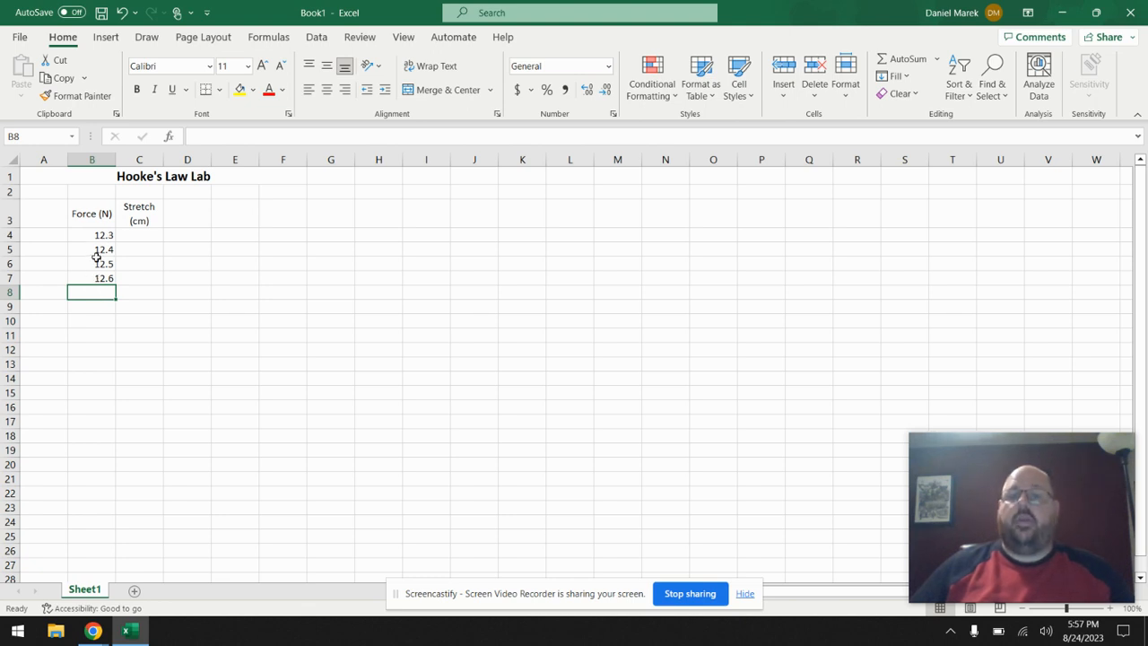
- Clear the four force values from cells B4 to B7
drag(99, 235, 100, 278)
key(Delete)
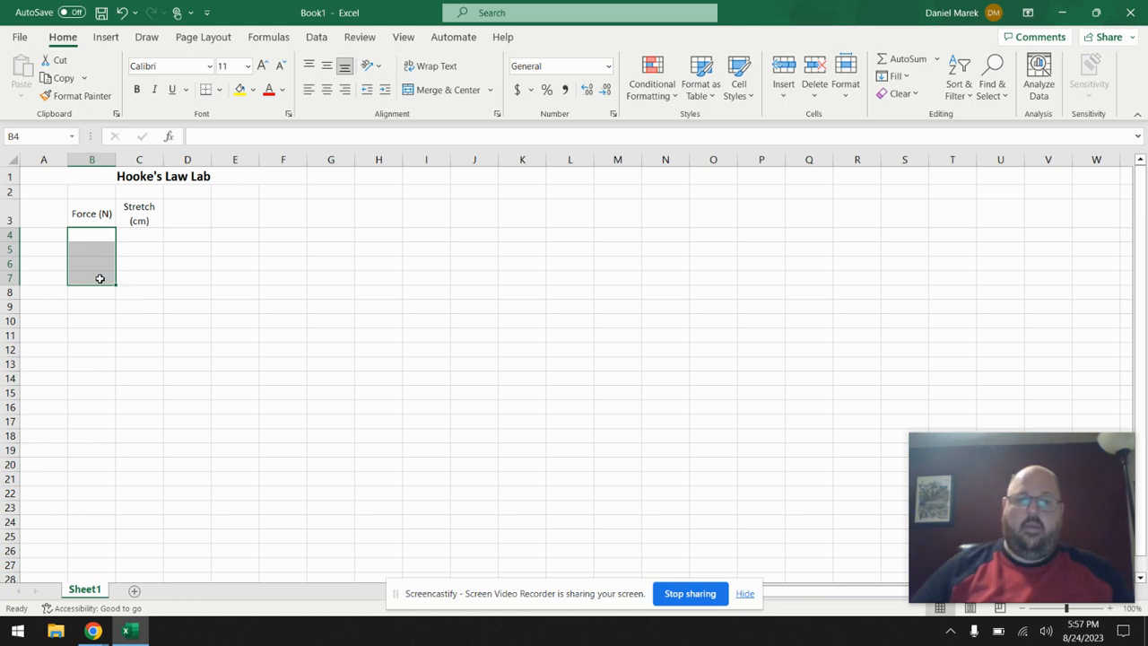
click(172, 324)
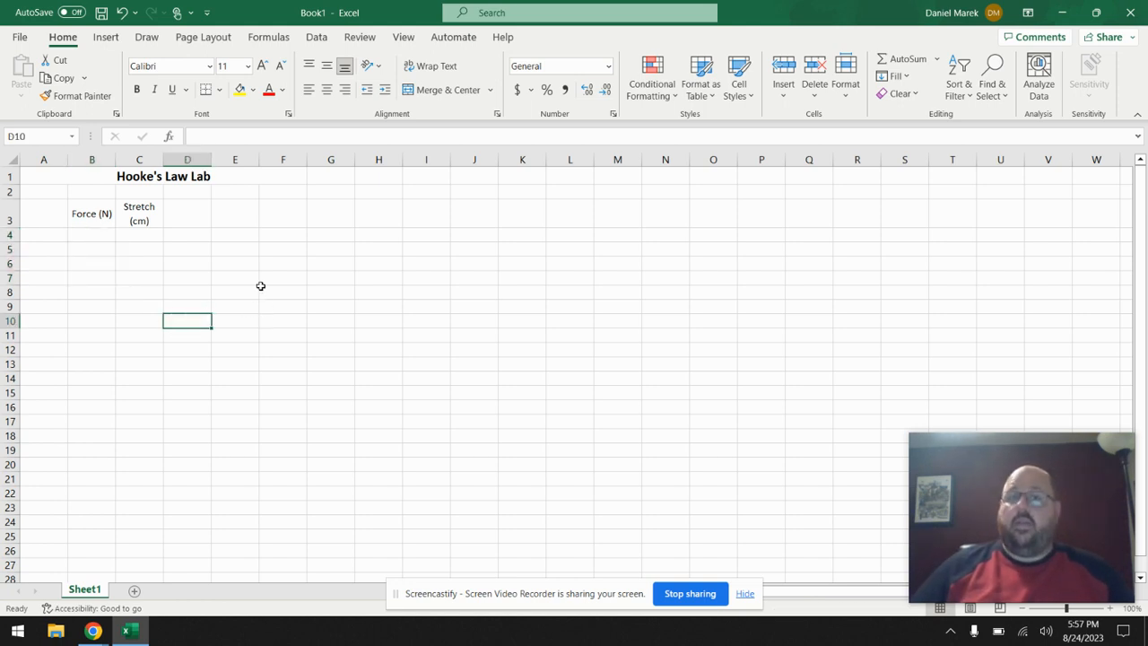
- Start saving the workbook to this PC and browse to the Documents folder
click(101, 14)
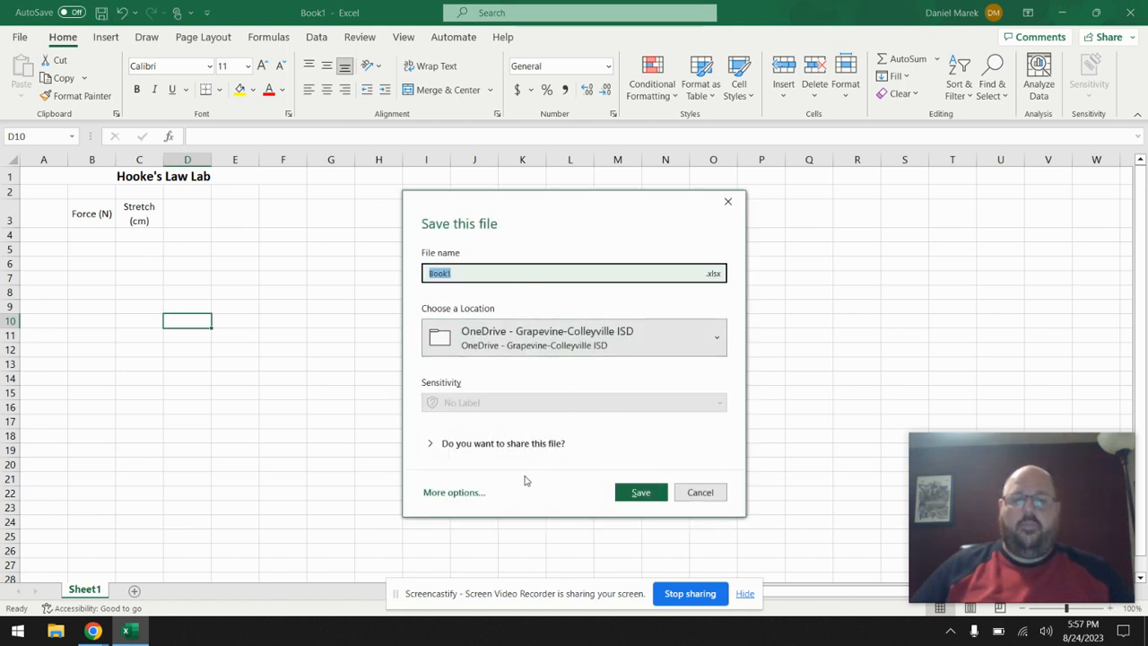
click(464, 494)
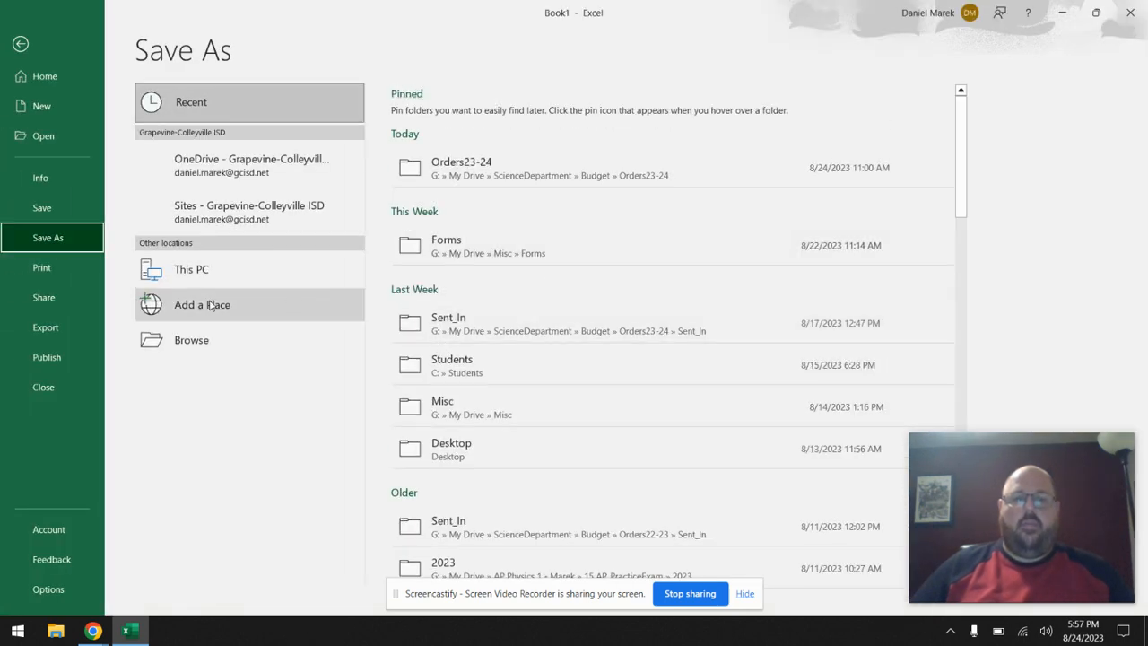
click(203, 271)
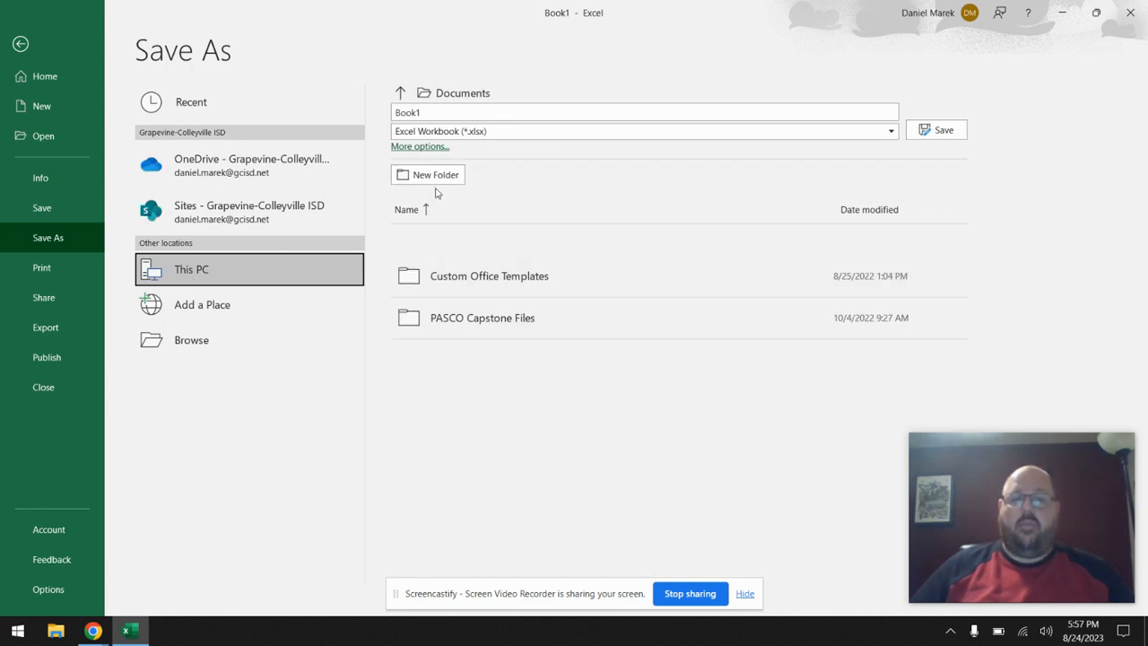
click(188, 349)
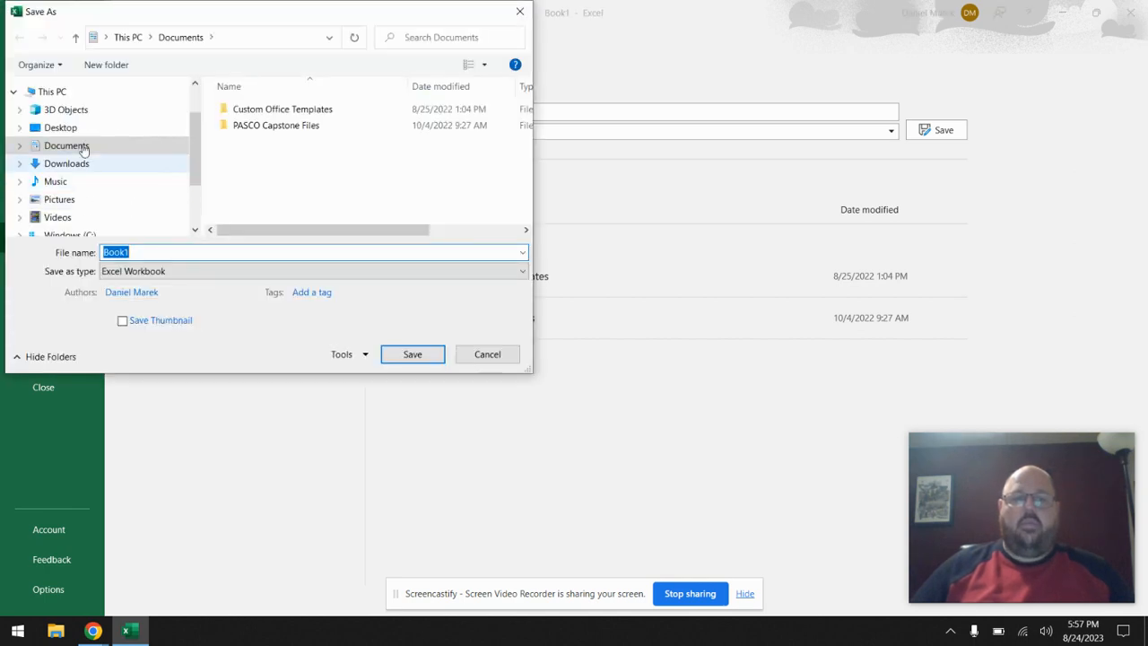
click(45, 143)
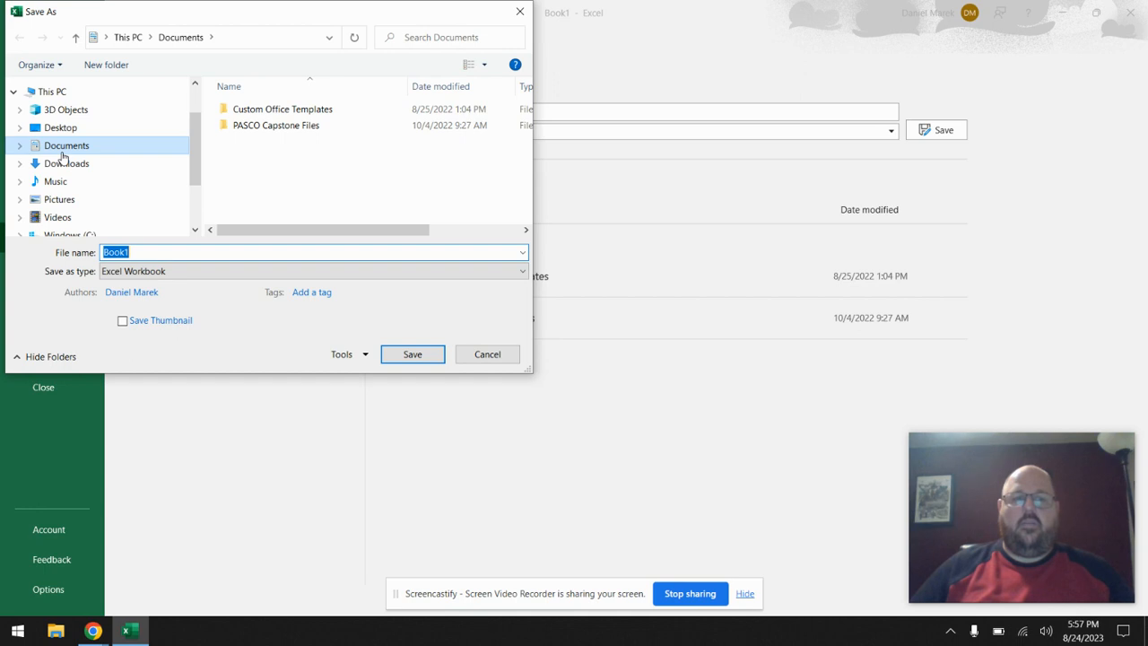
- Create a new folder named Physics inside Documents
right_click(289, 164)
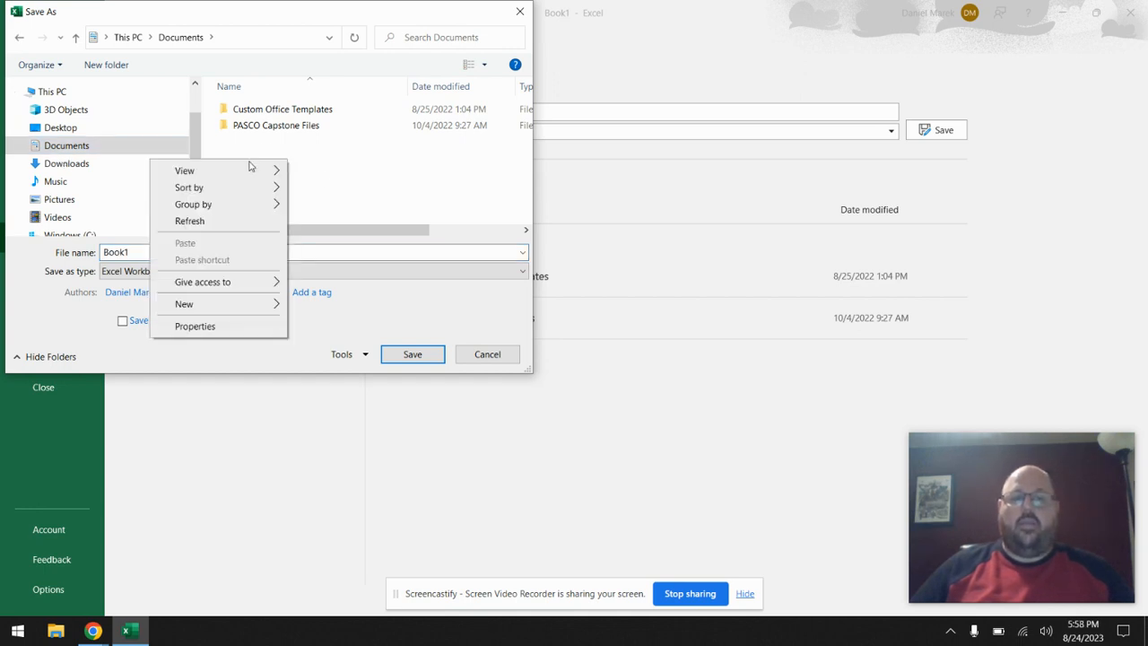
mouse_move(213, 305)
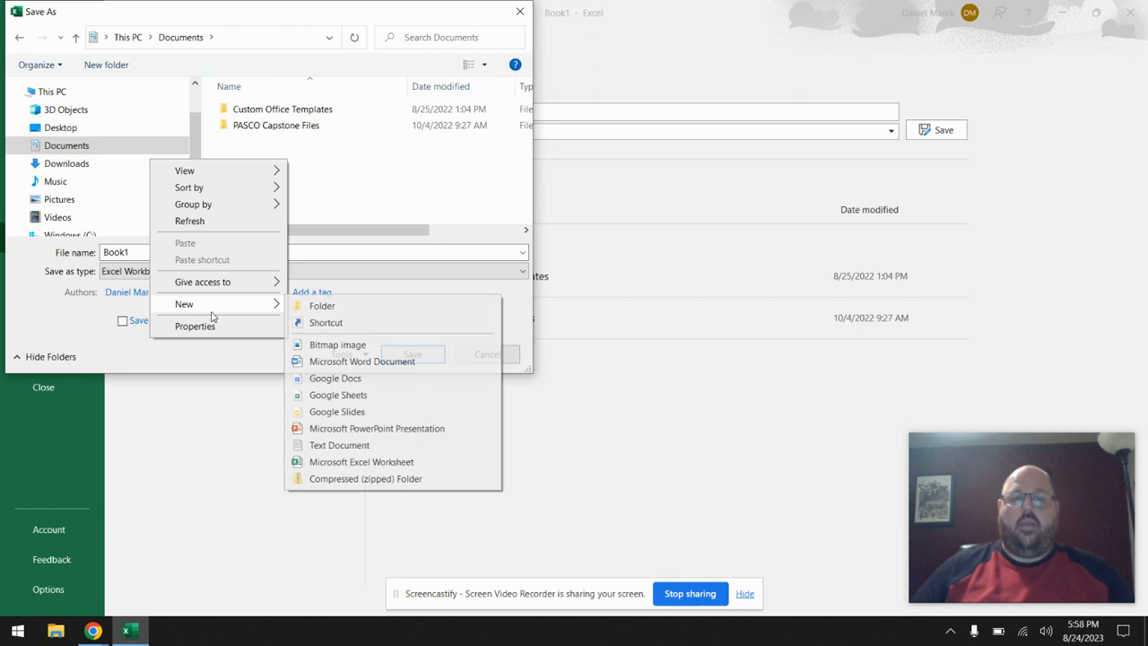
click(321, 307)
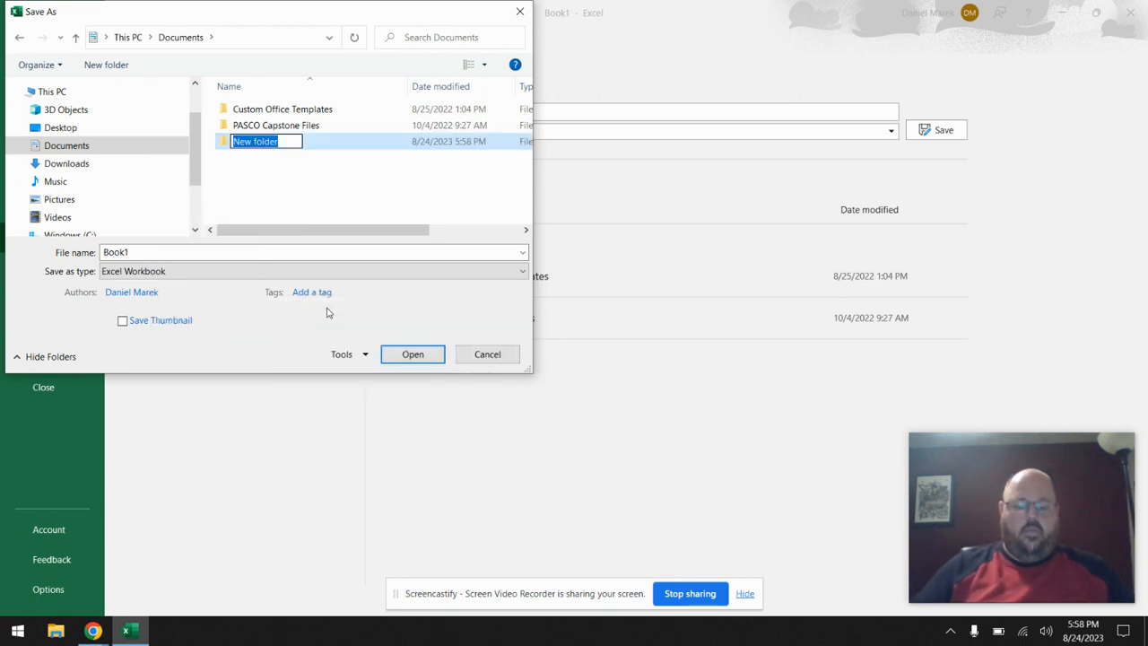
text(Physics)
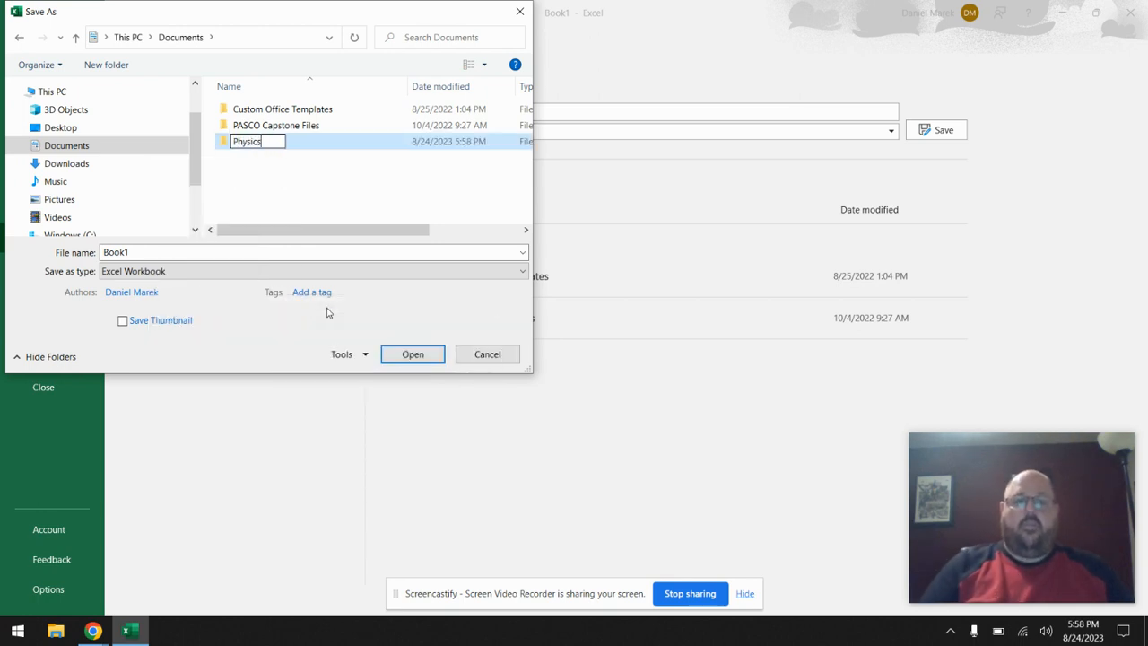
key(Return)
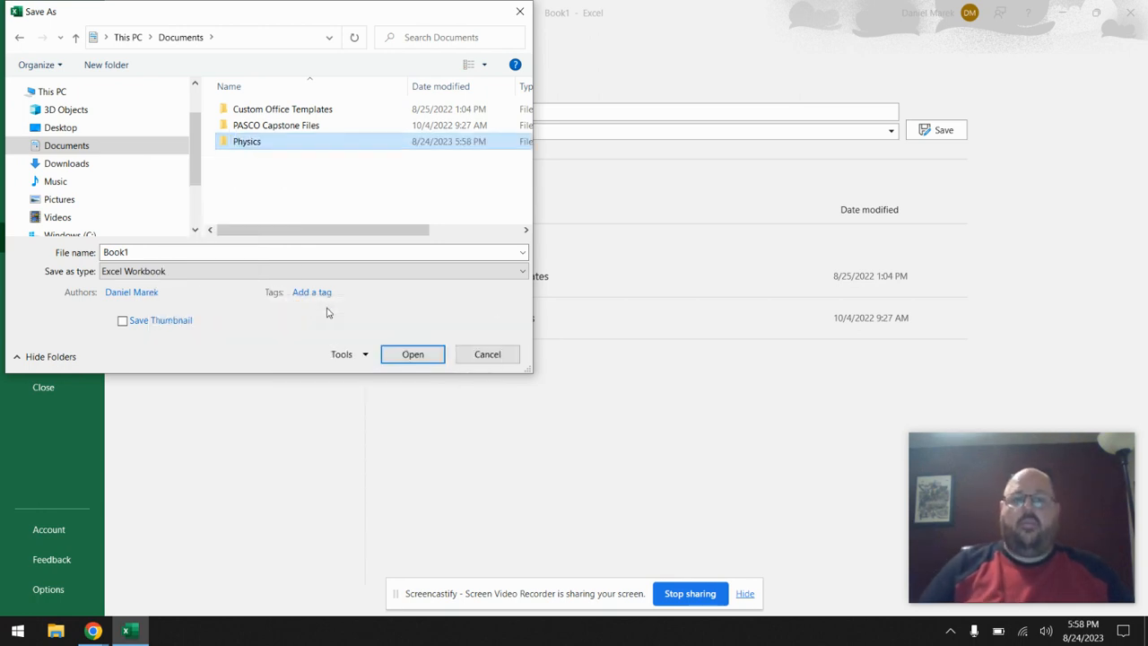
- Save the workbook in the Physics folder under the file name Hookes Law Lab
double_click(273, 150)
click(170, 248)
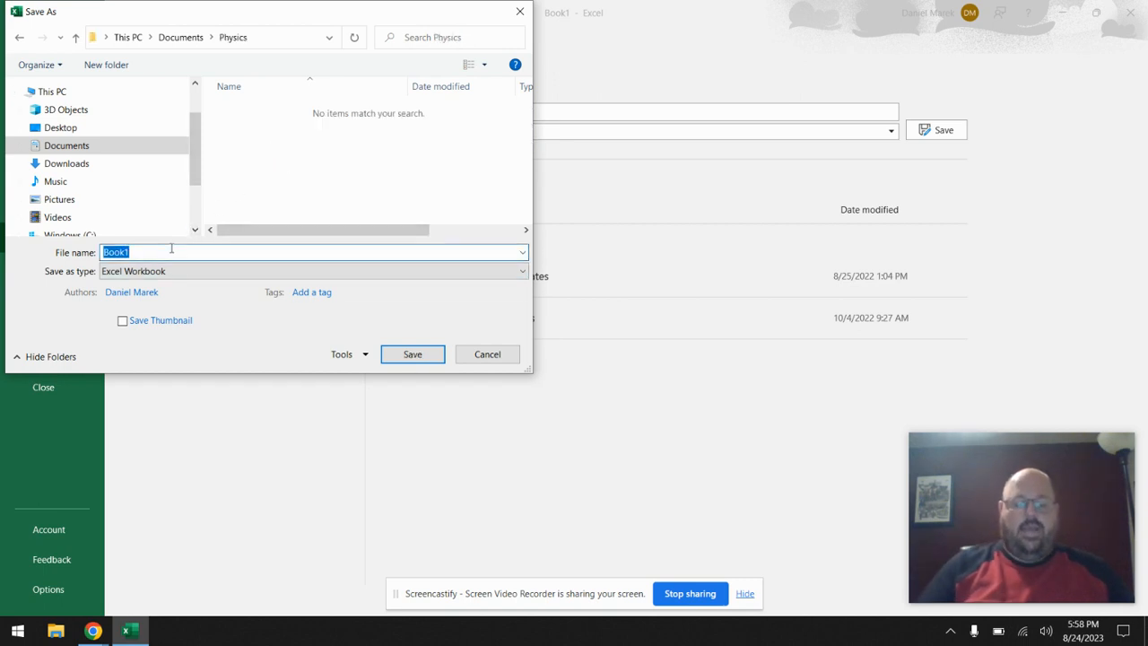
text(Ho)
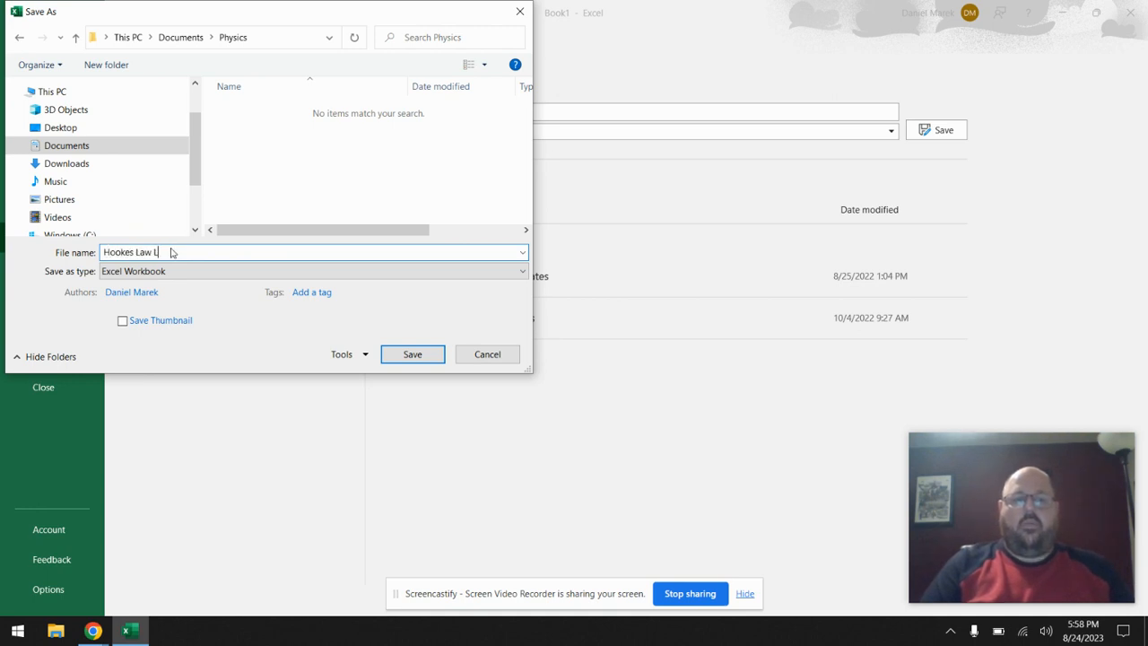
key(Return)
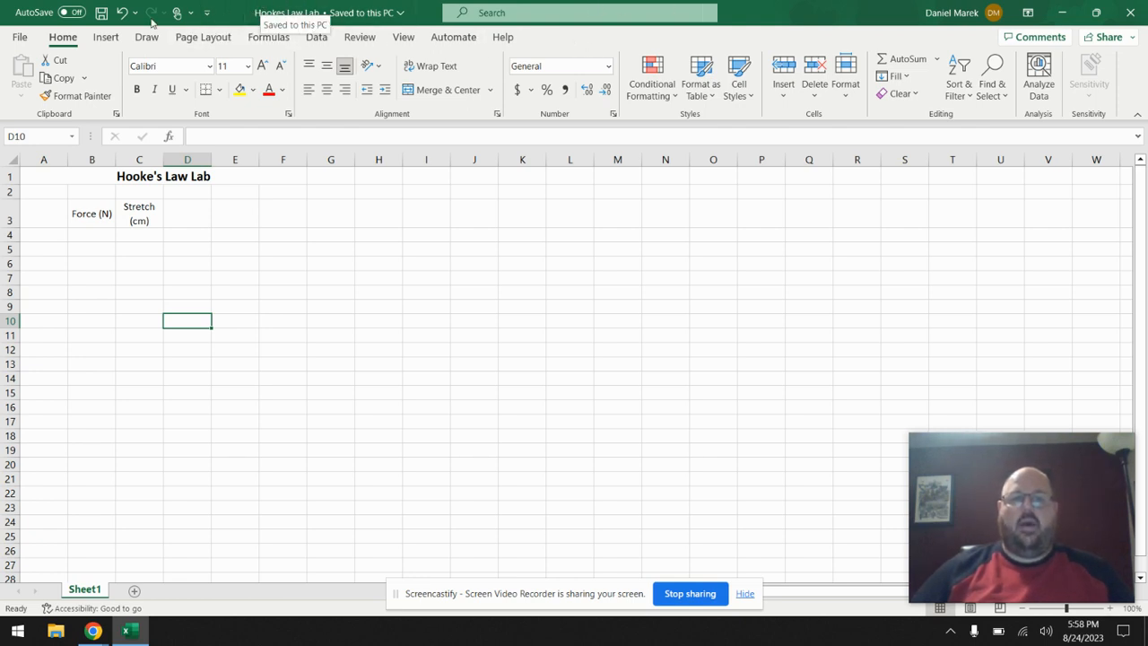
- Save the already named workbook again to keep its current contents
click(102, 16)
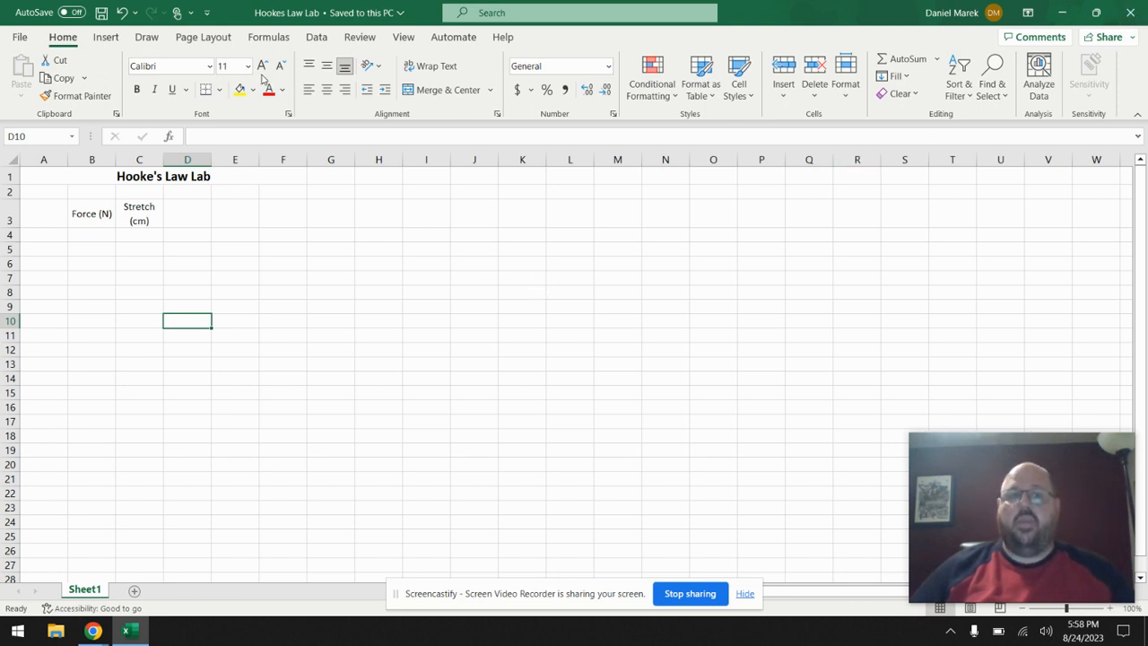
click(100, 14)
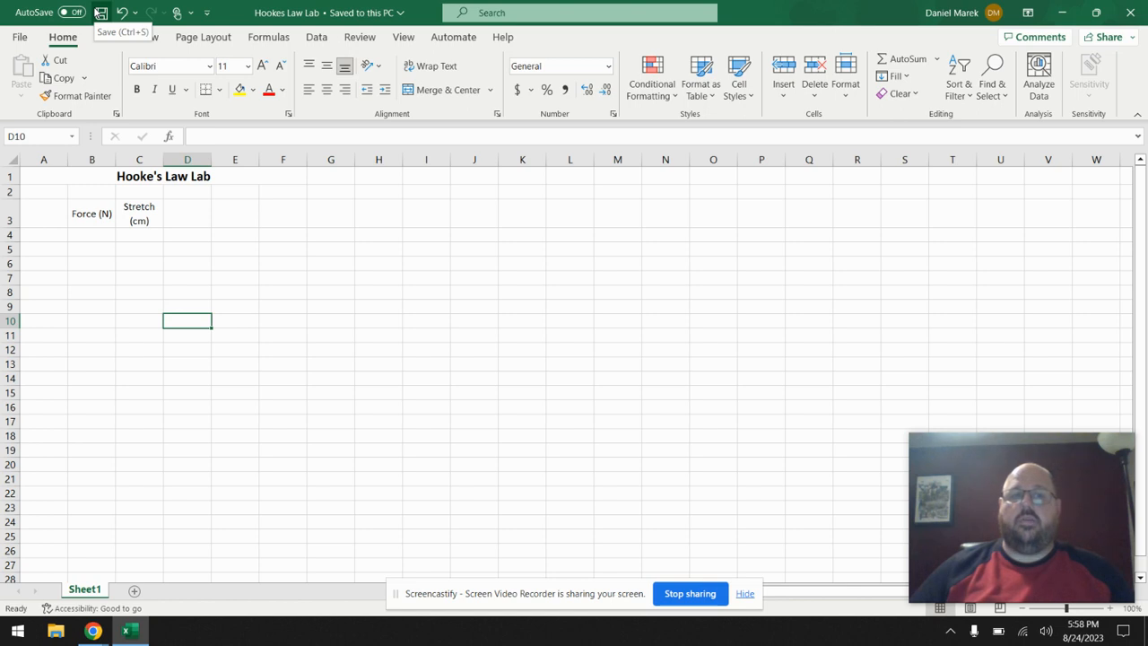
click(99, 16)
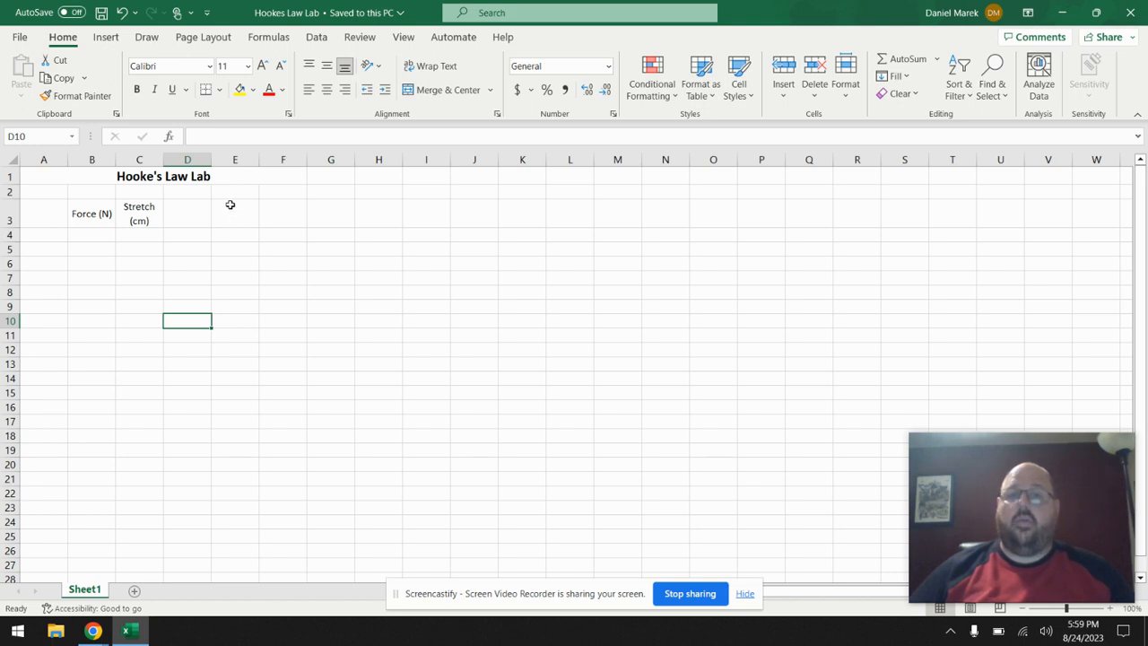
- Preview the printed page and examine where the page-break lines fall on the sheet
click(20, 37)
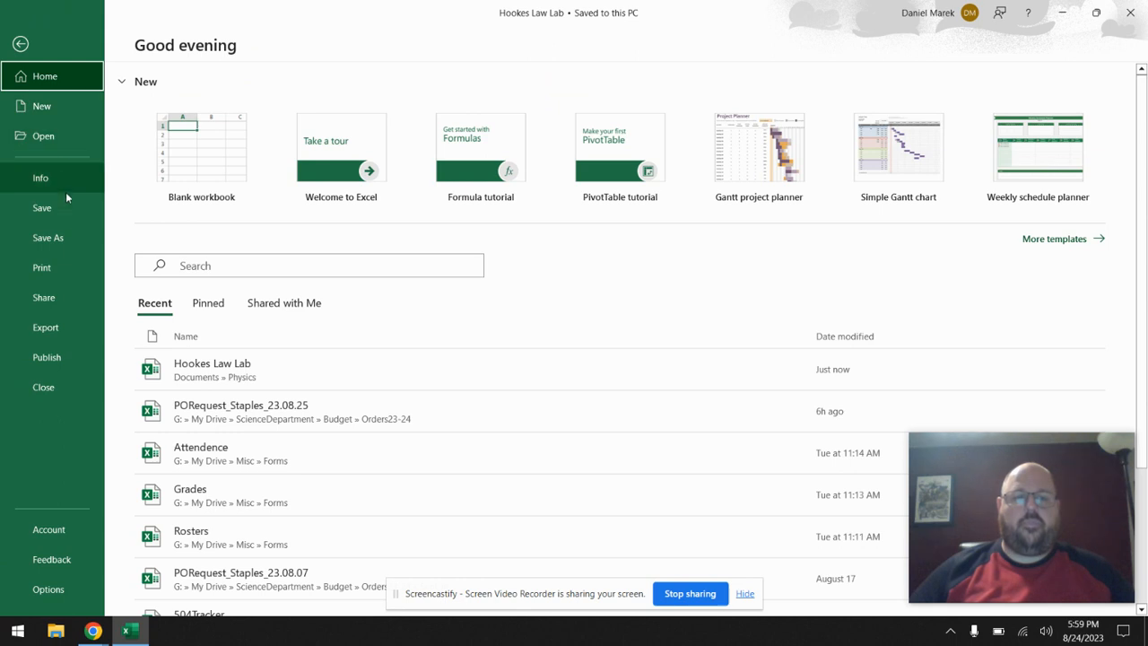
click(59, 266)
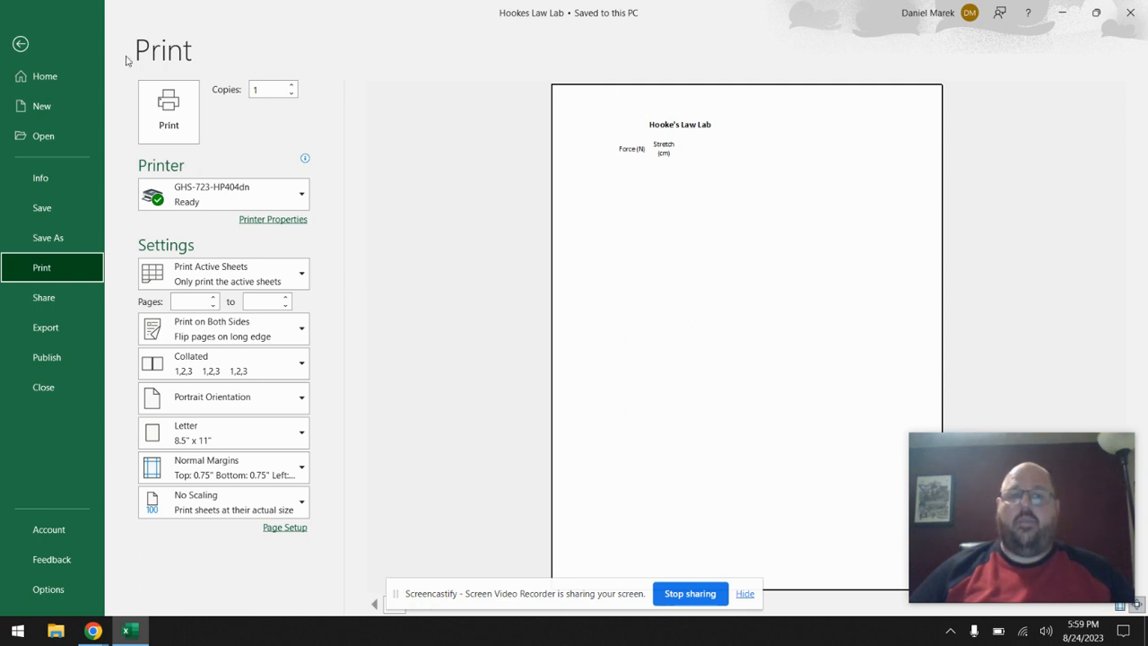
click(21, 43)
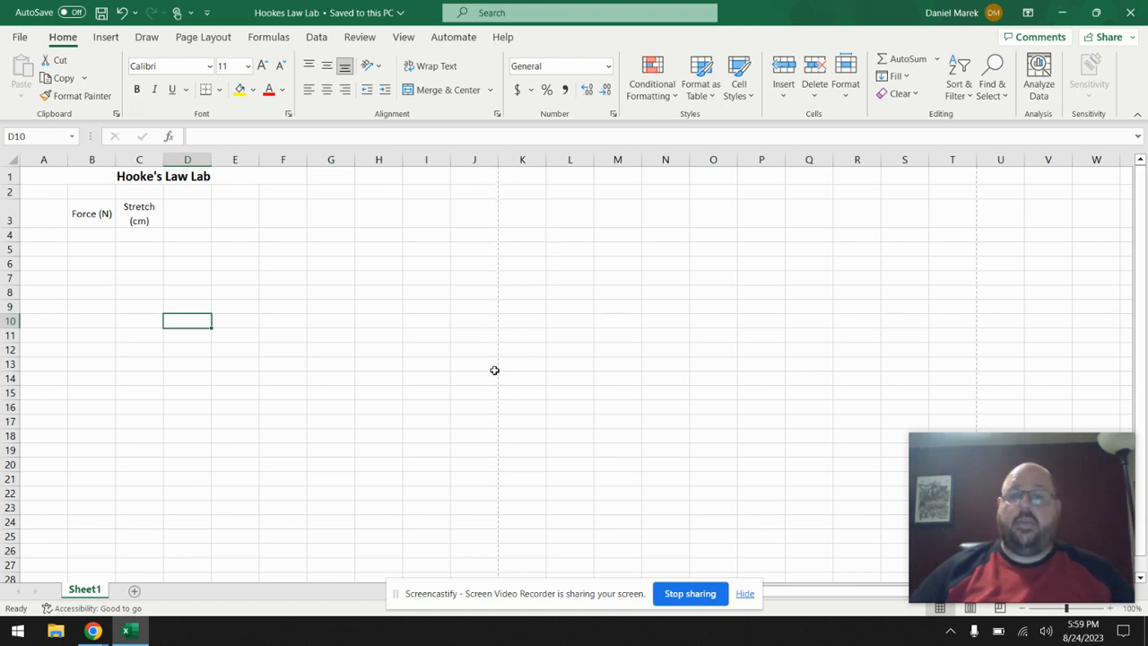
scroll(491, 226, down, 9)
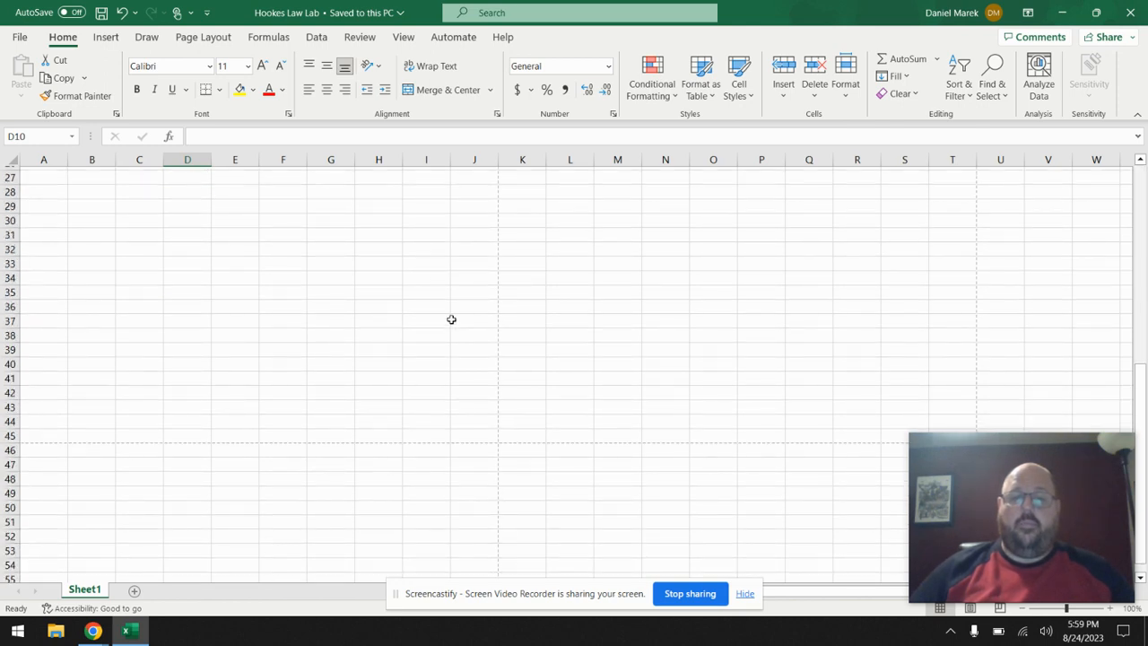
scroll(424, 329, up, 8)
scroll(426, 323, up, 1)
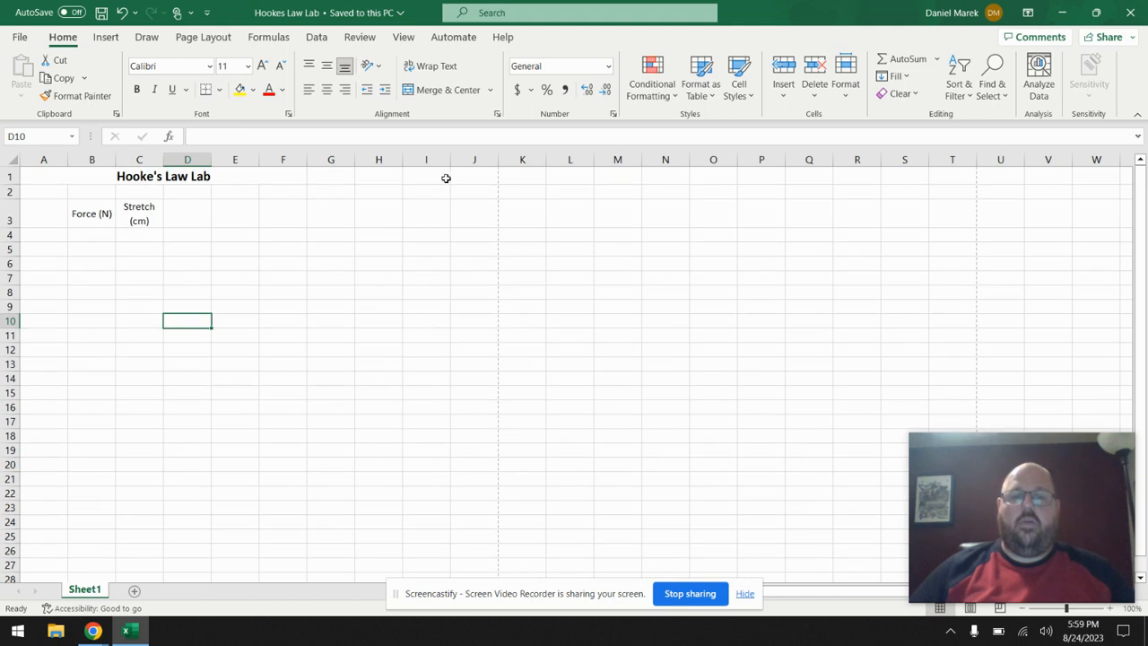
- Try narrowing columns I and J and undo both width changes
mouse_move(446, 159)
mouse_down()
mouse_move(422, 161)
mouse_move(474, 161)
mouse_move(444, 163)
mouse_up()
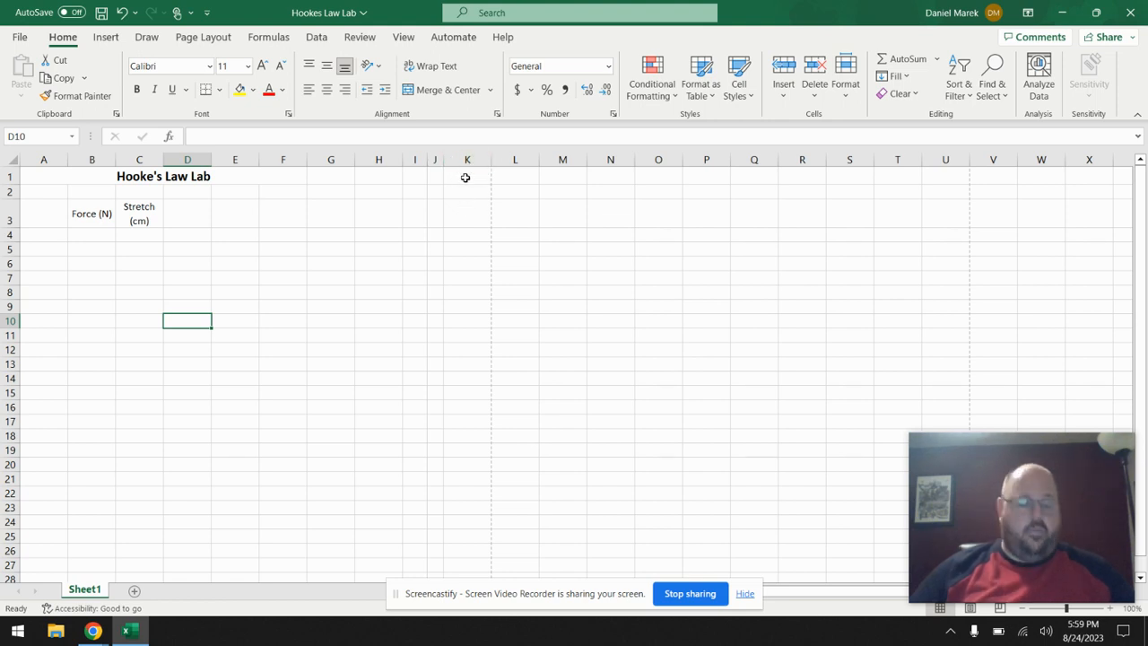
key(ctrl+z)
key(ctrl+z)
- Enter the author's full name in cell K1, just beyond the vertical page break
click(504, 180)
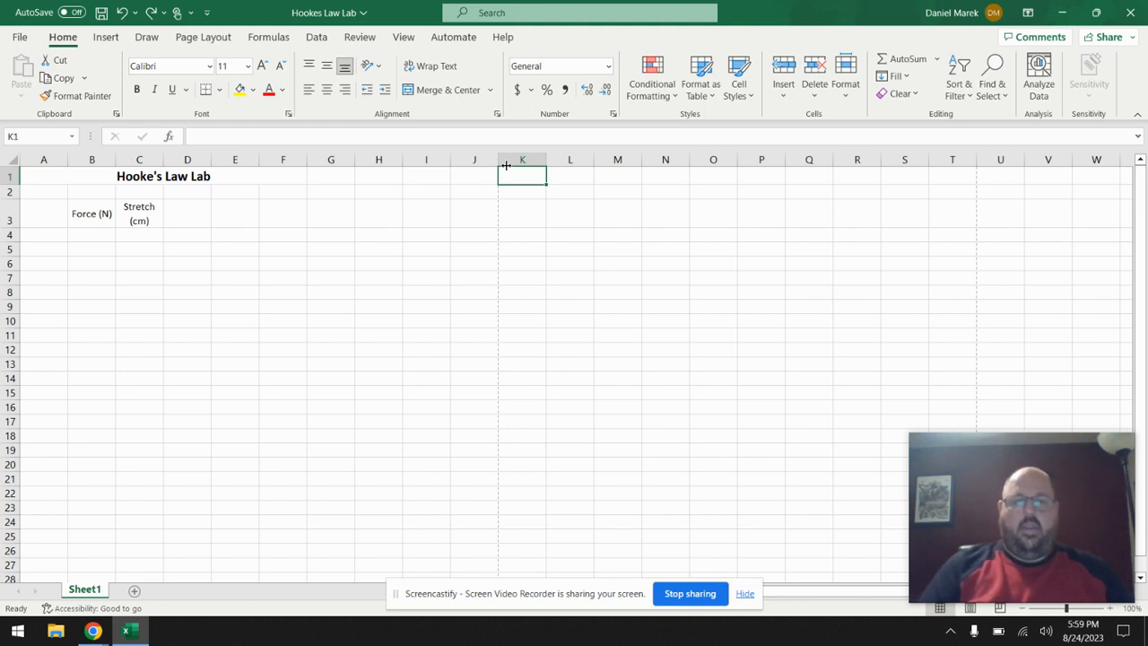
text(Dan)
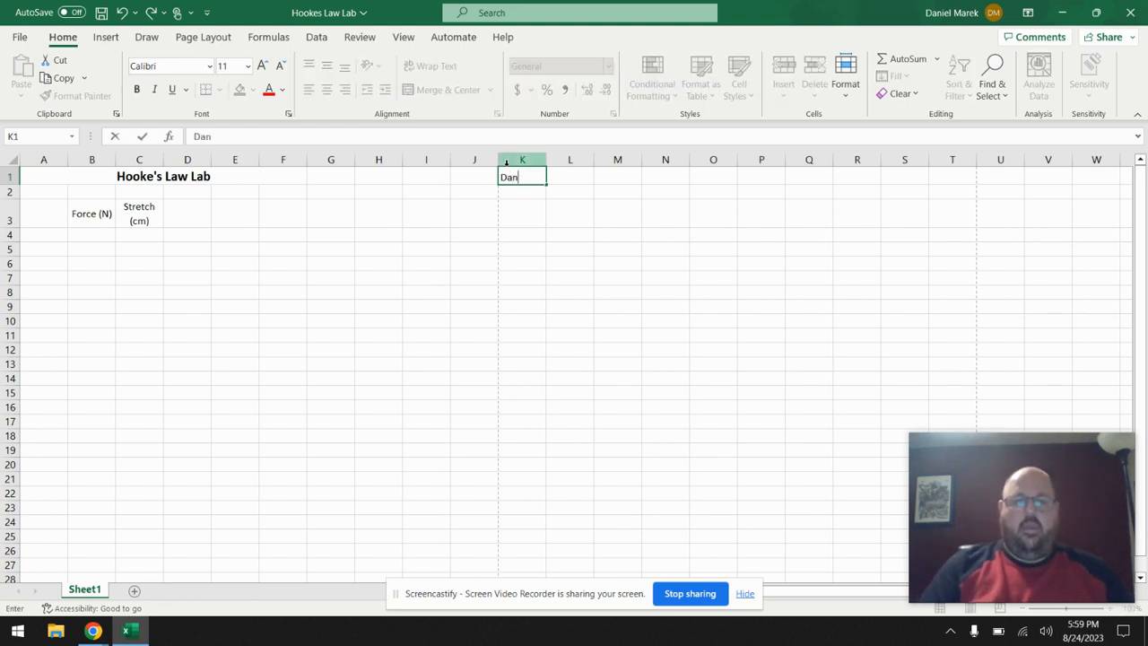
text( Marek)
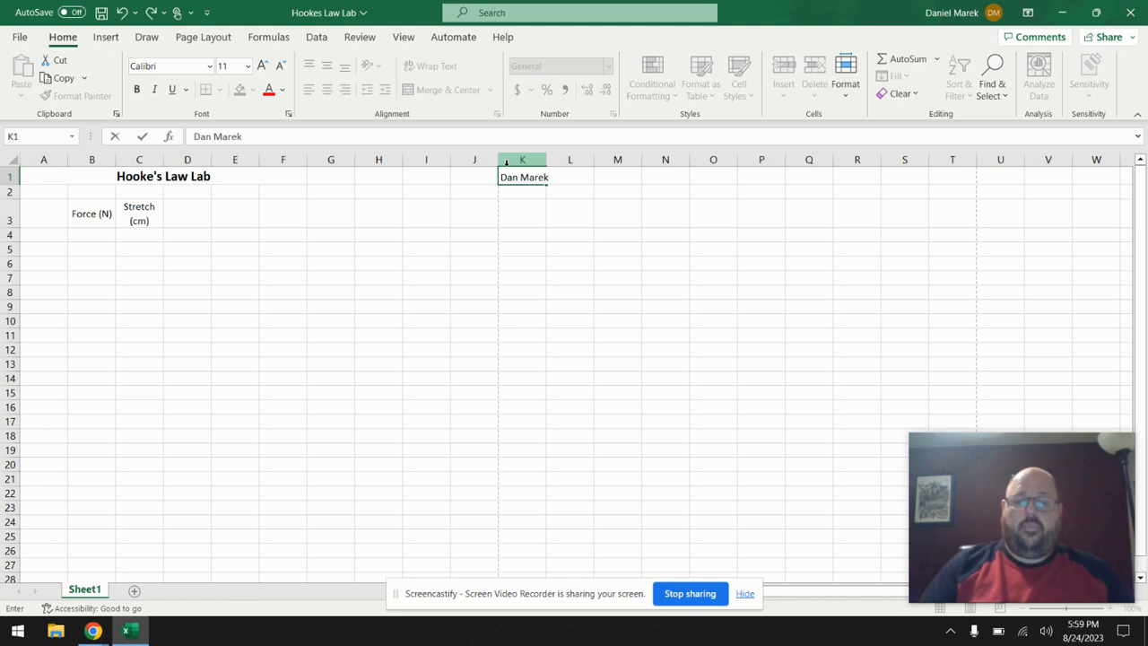
key(Return)
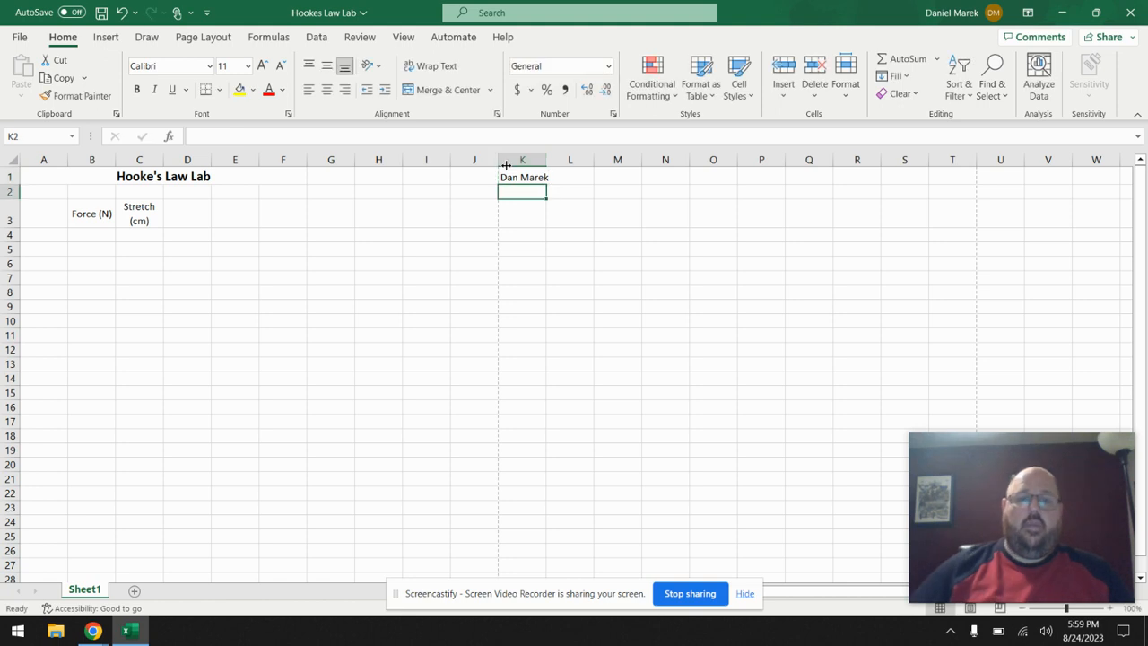
- Check in the print preview on which page the name in column K prints
click(20, 37)
click(42, 267)
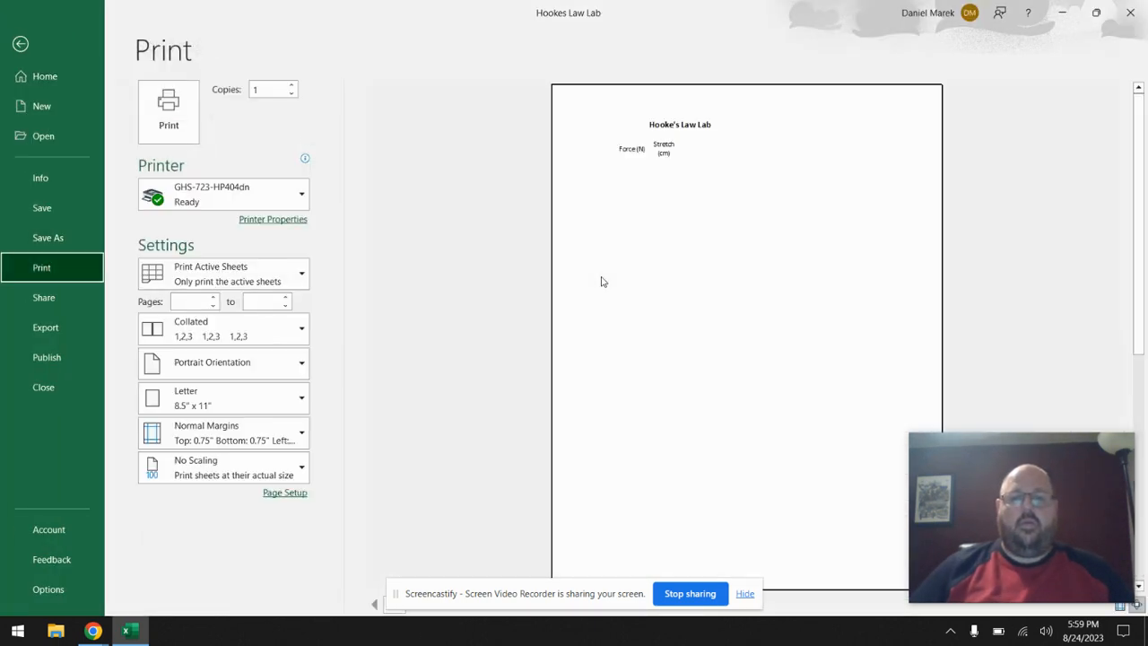
scroll(841, 182, down, 1)
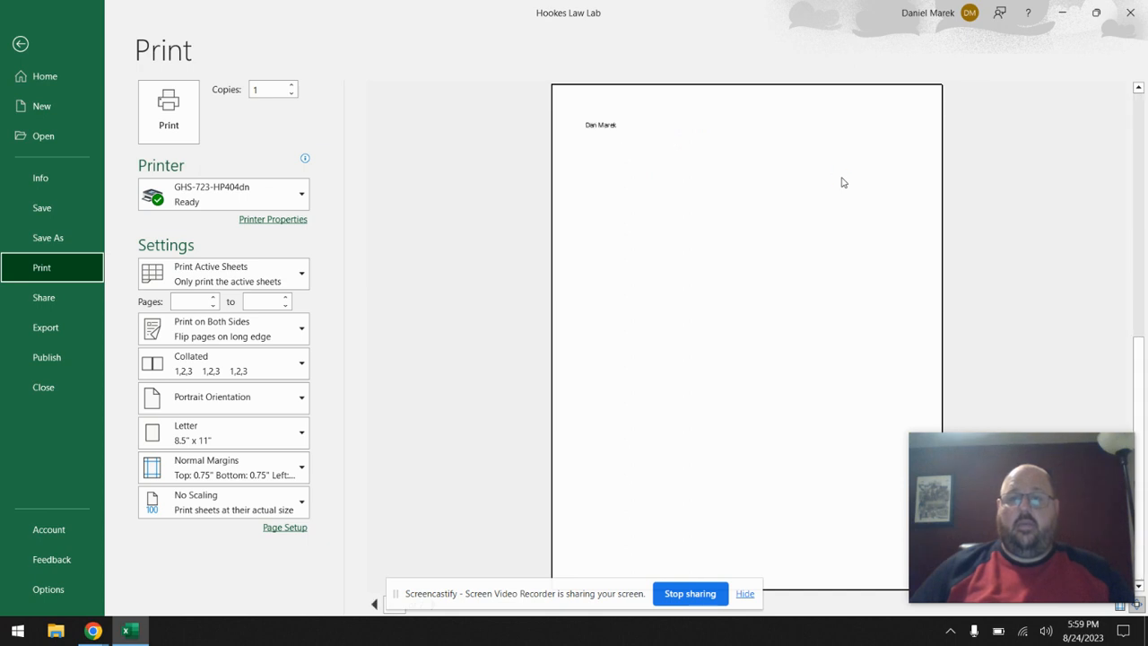
click(19, 47)
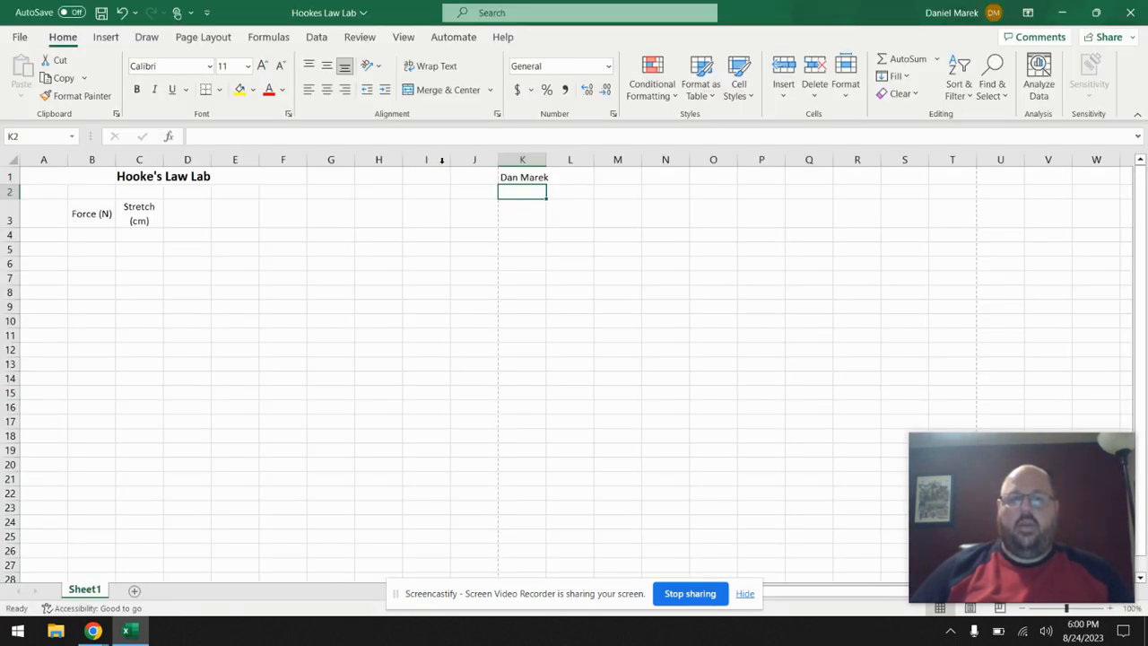
- Narrow columns I and J to fit column K on the first page, and check the print preview
mouse_move(450, 160)
mouse_down()
mouse_move(433, 160)
mouse_move(481, 159)
mouse_move(448, 159)
mouse_up()
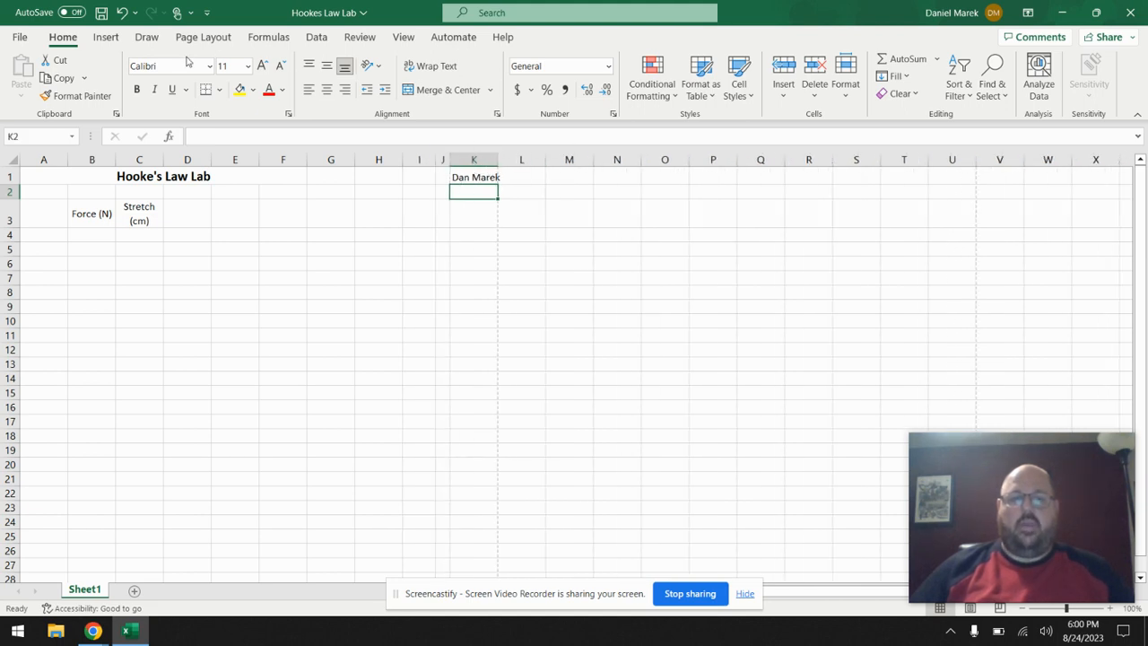
click(19, 36)
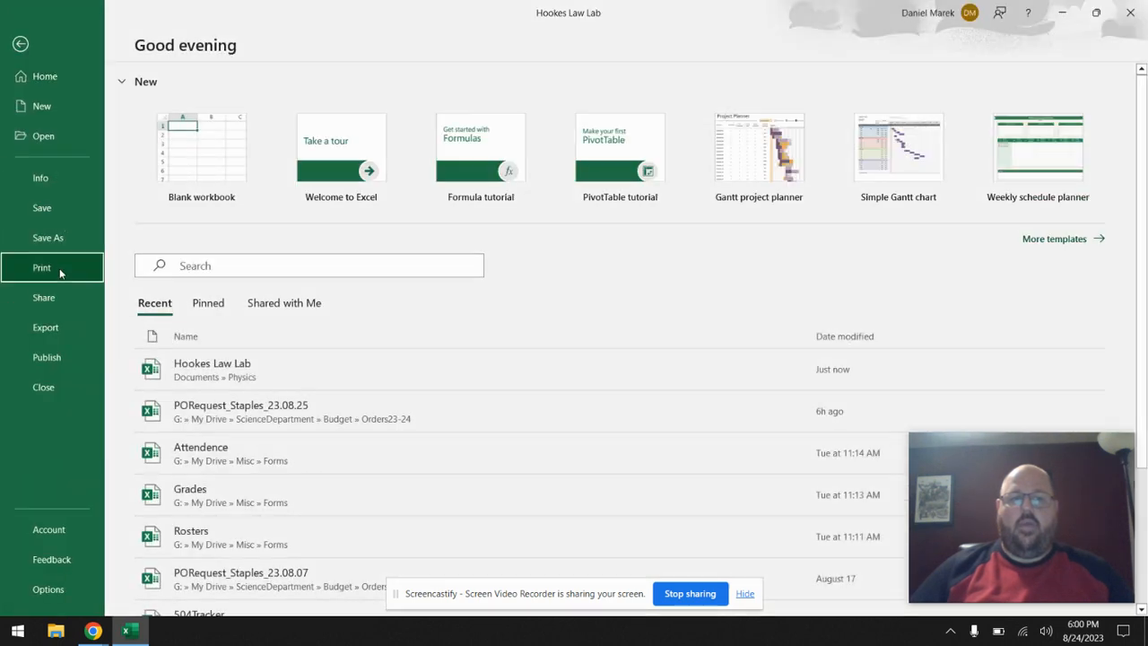
click(56, 267)
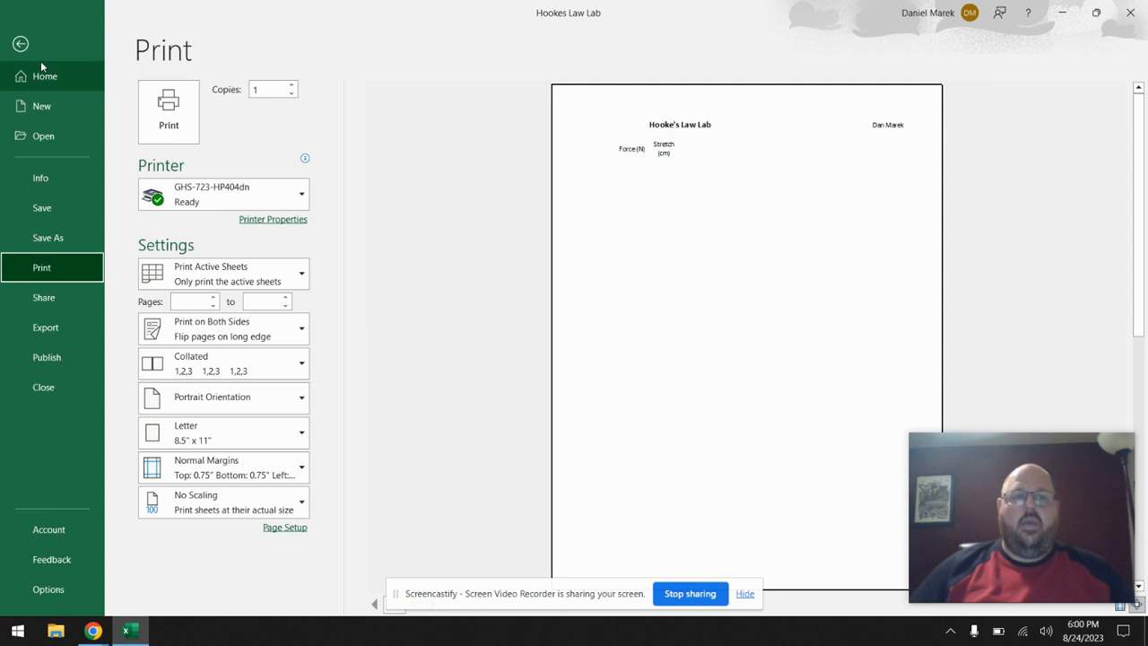
click(20, 43)
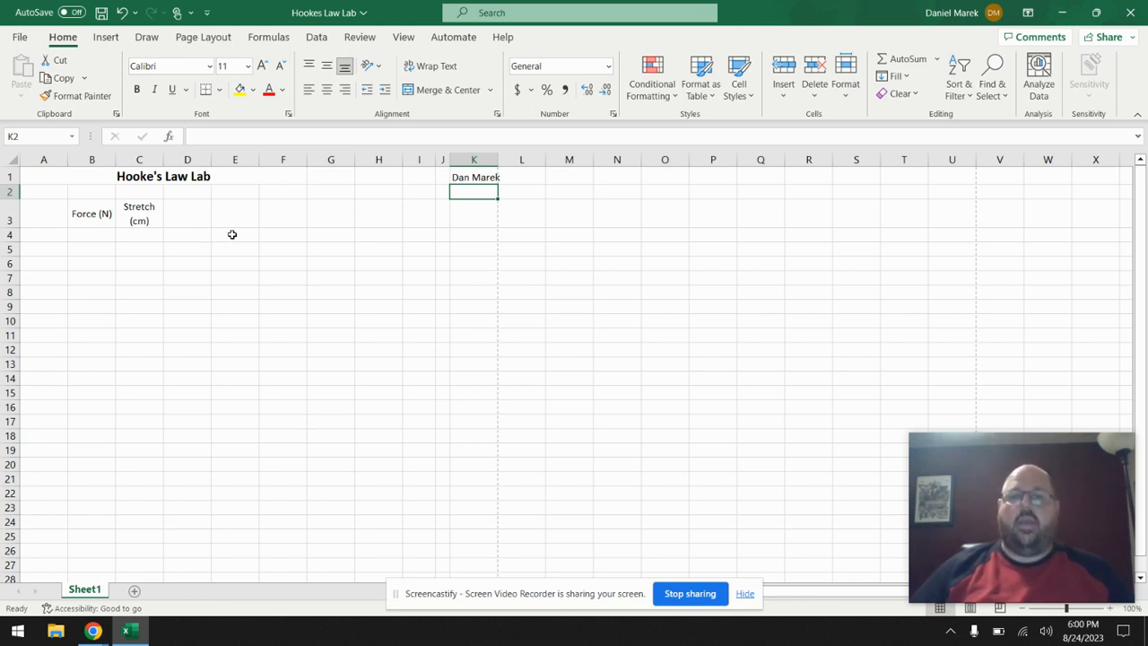
- Save the changes to the Hookes Law Lab workbook
click(28, 43)
key(Escape)
click(101, 12)
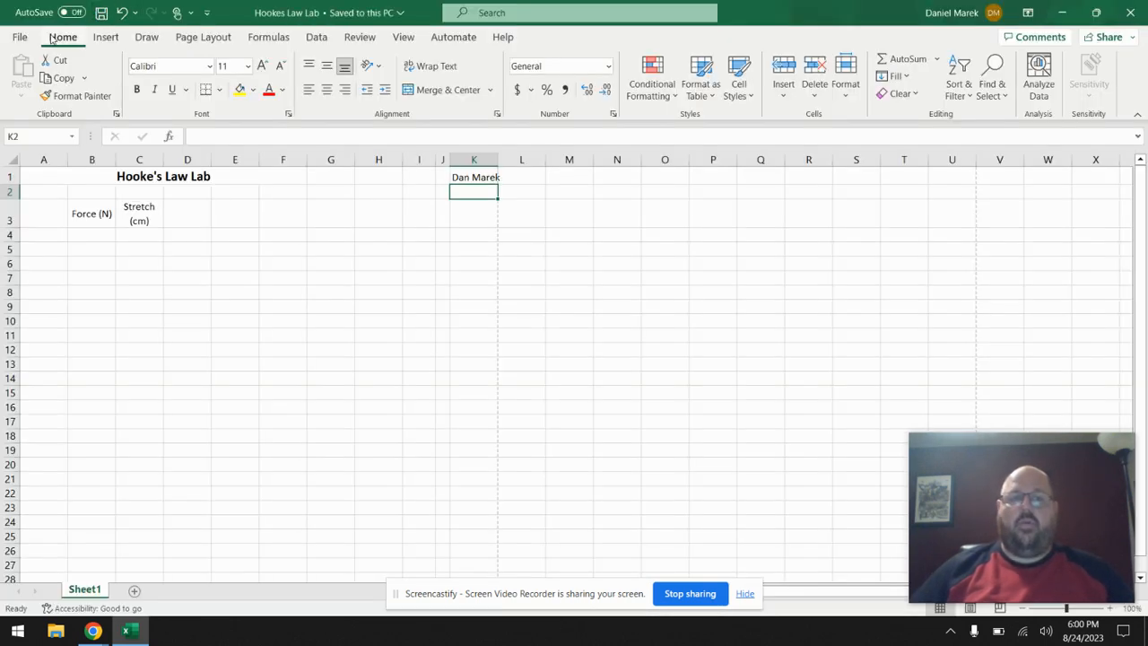
- Save a PDF copy of the workbook as Hookes Law Lab in the Documents > Physics folder
click(13, 39)
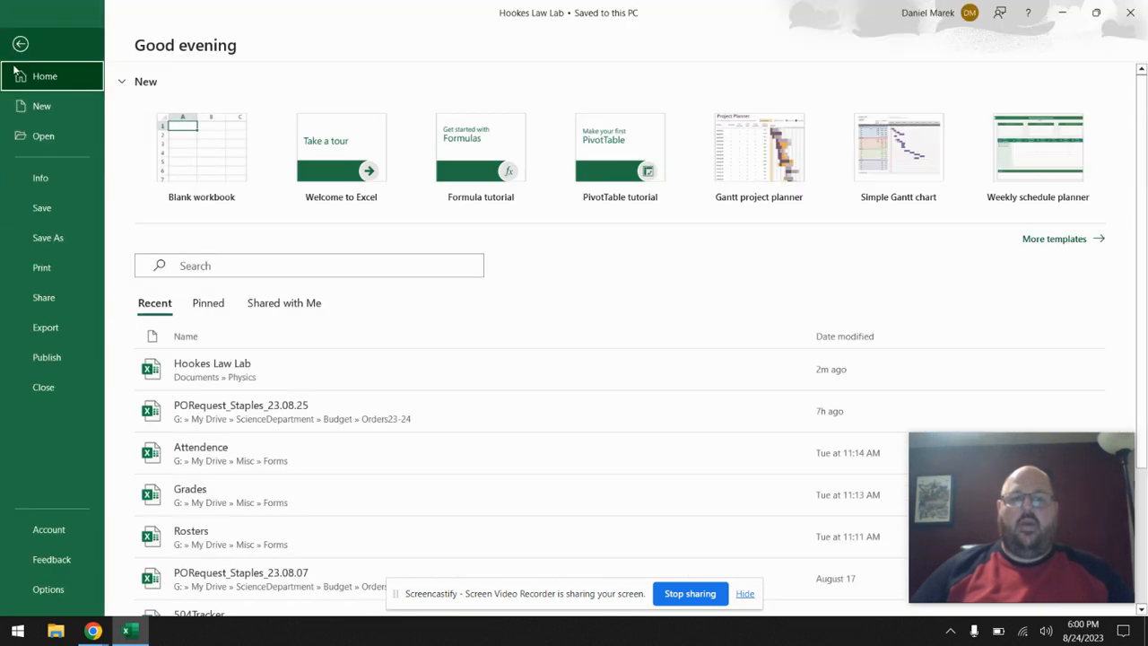
click(43, 238)
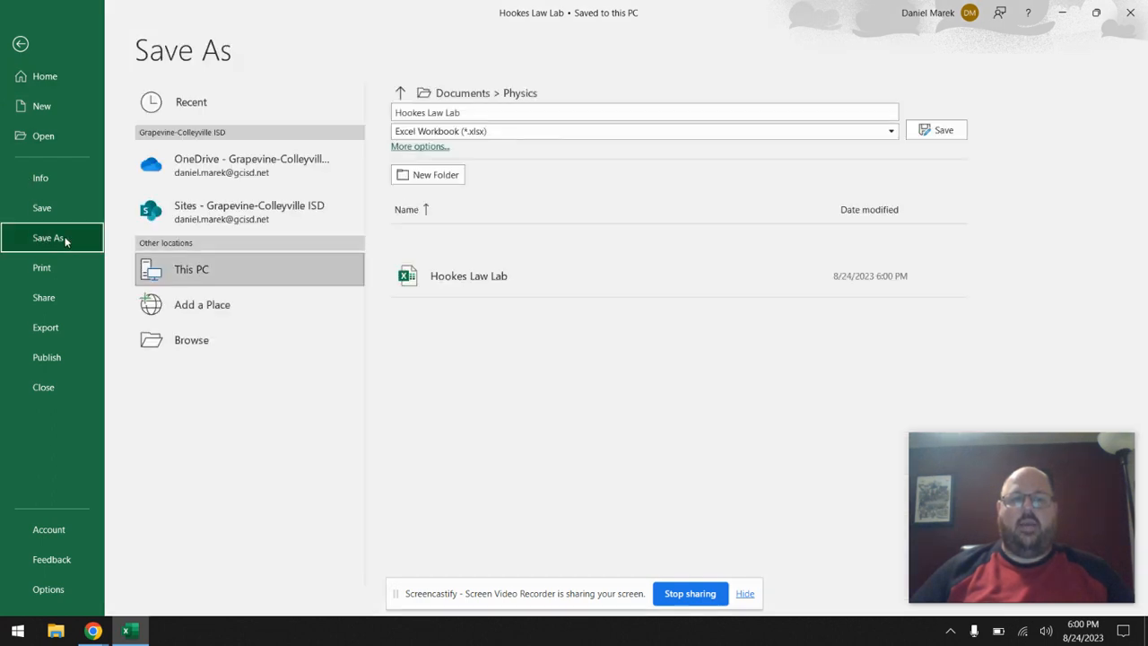
click(482, 133)
scroll(503, 197, down, 1)
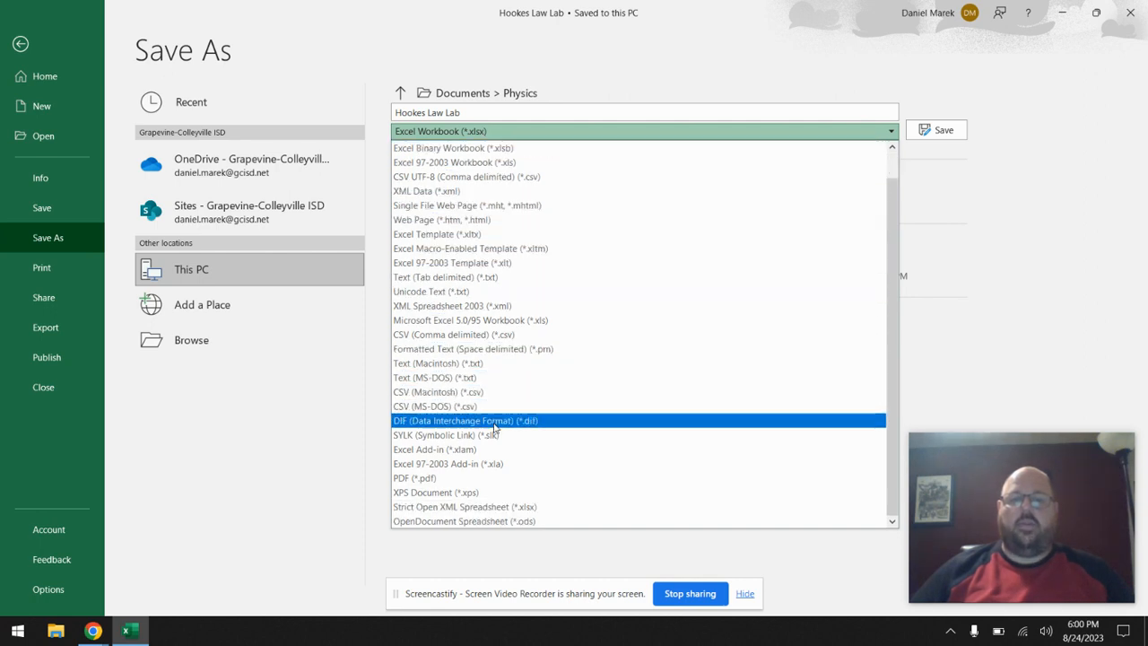
click(487, 478)
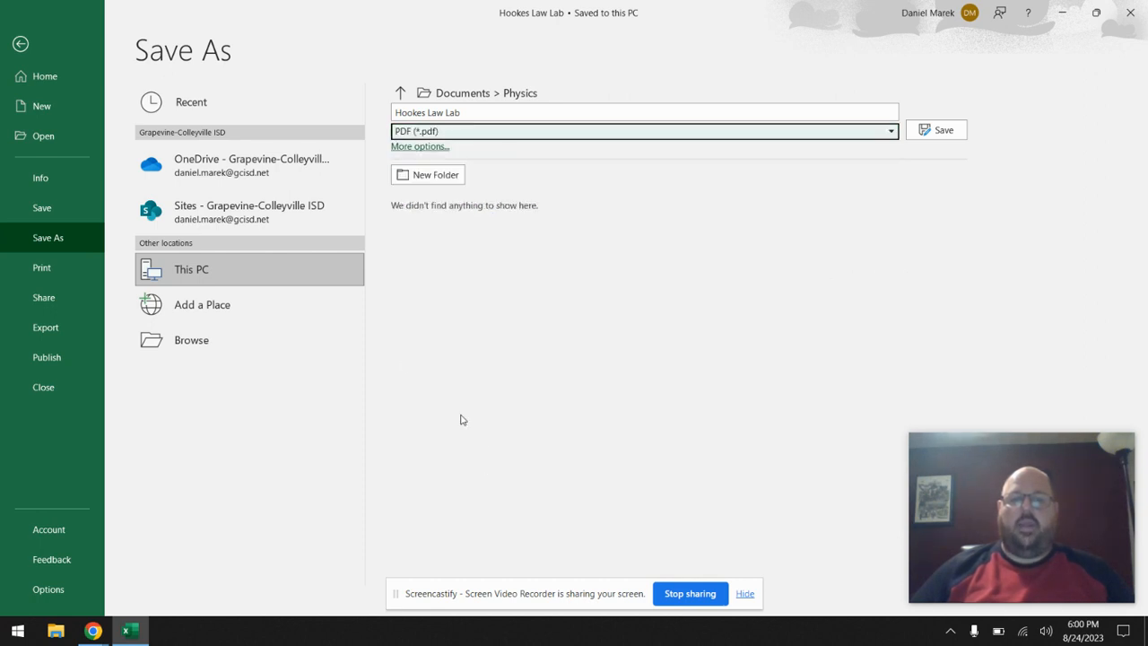
click(938, 130)
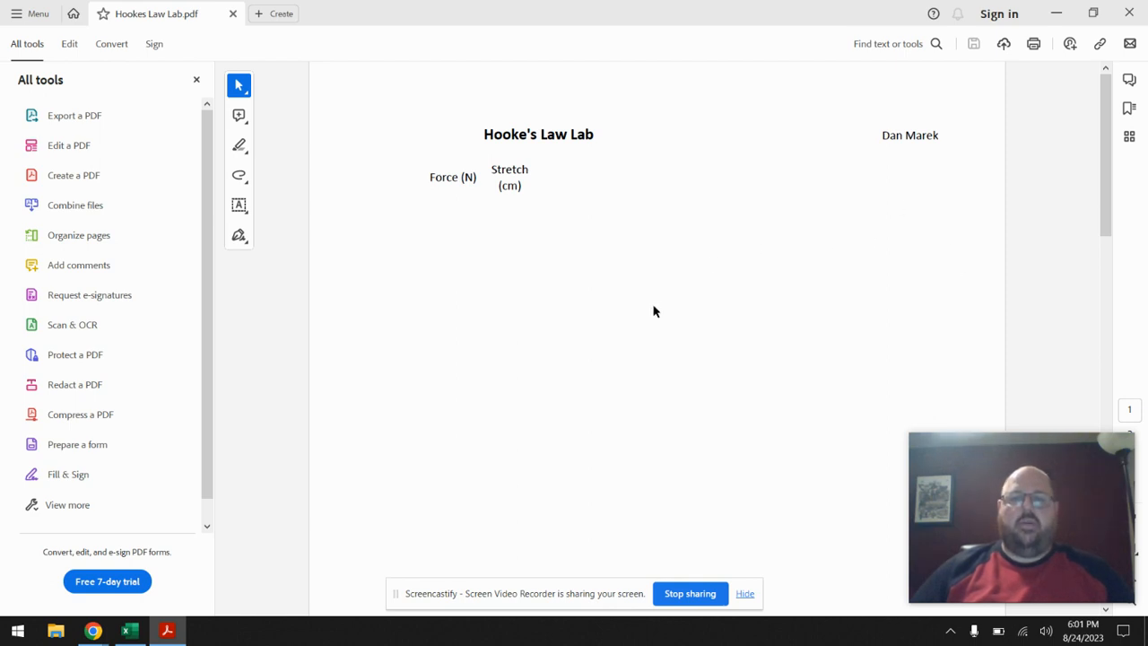
- Look through the exported Hookes Law Lab PDF to check its page layout, and close it
scroll(654, 311, down, 5)
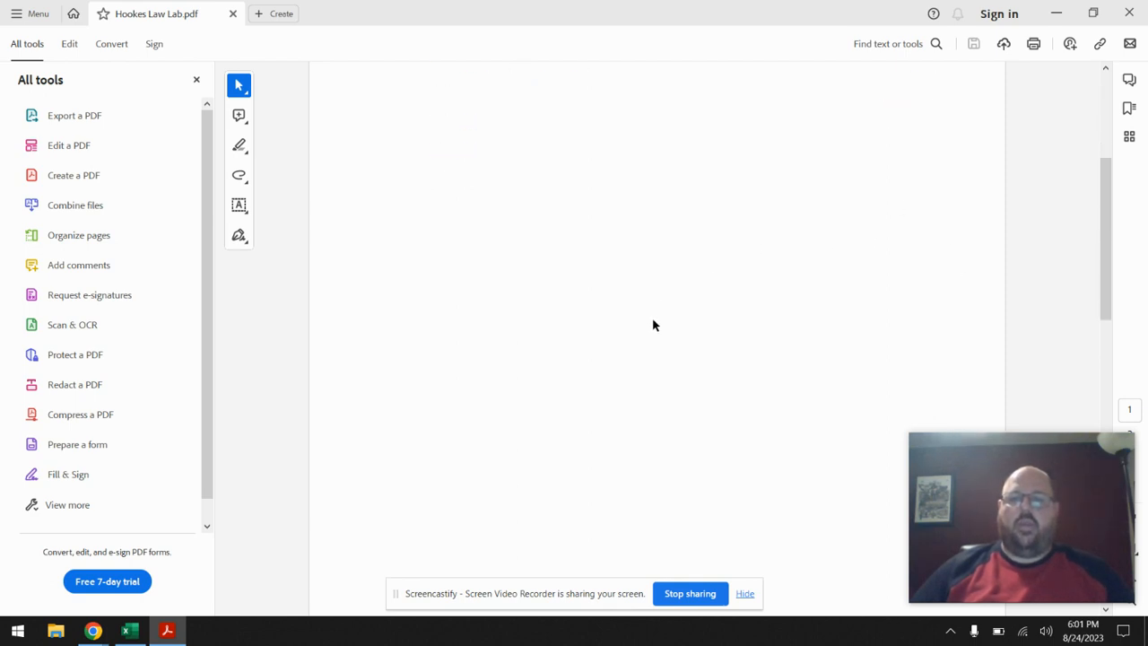
scroll(654, 325, down, 2)
scroll(657, 328, up, 6)
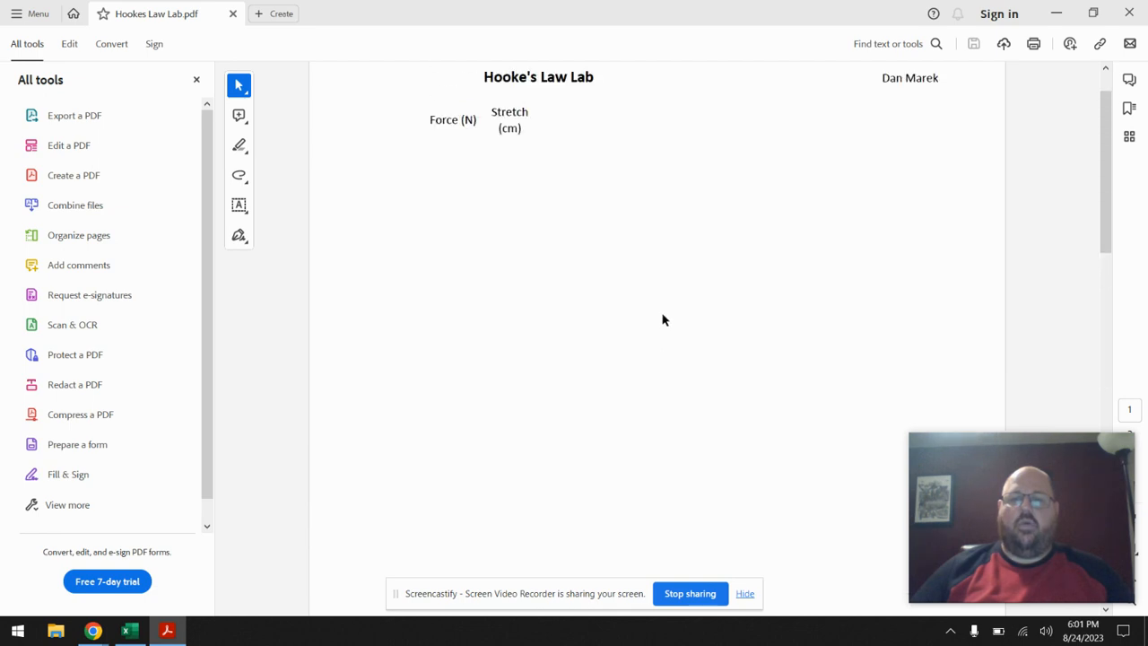
scroll(663, 320, up, 1)
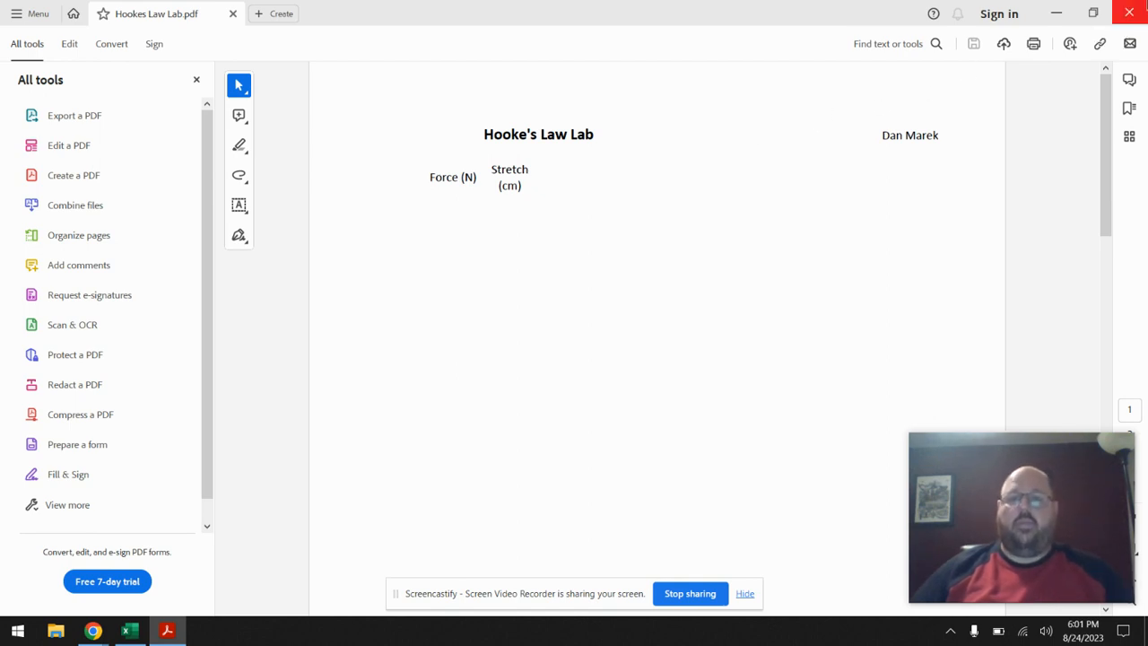
click(1142, 6)
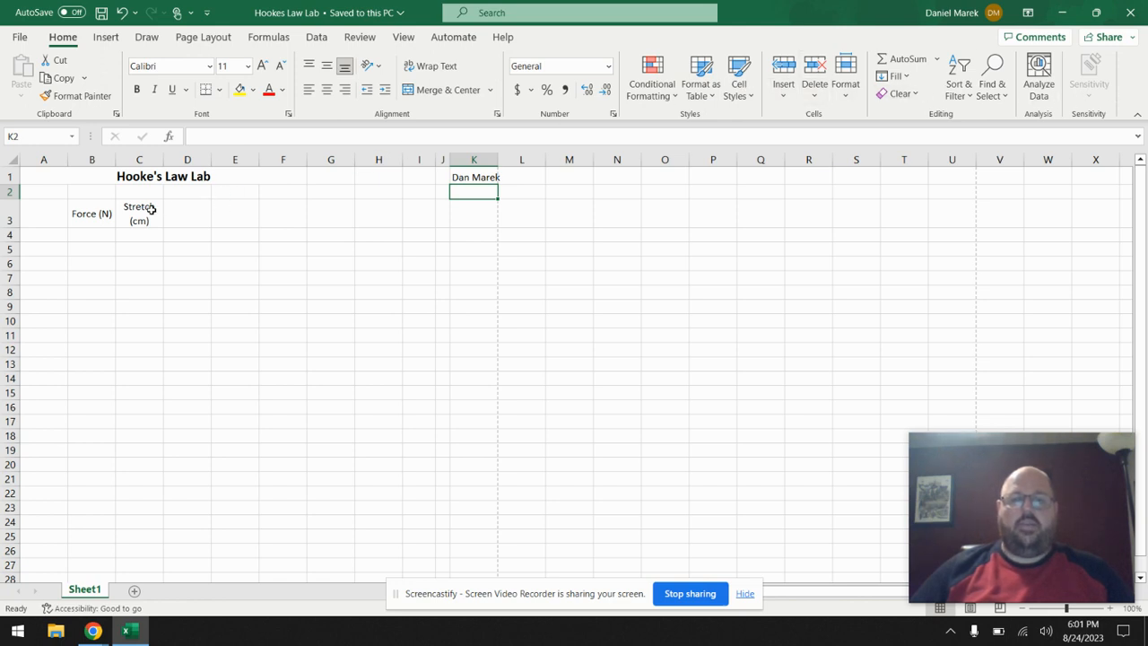
click(90, 210)
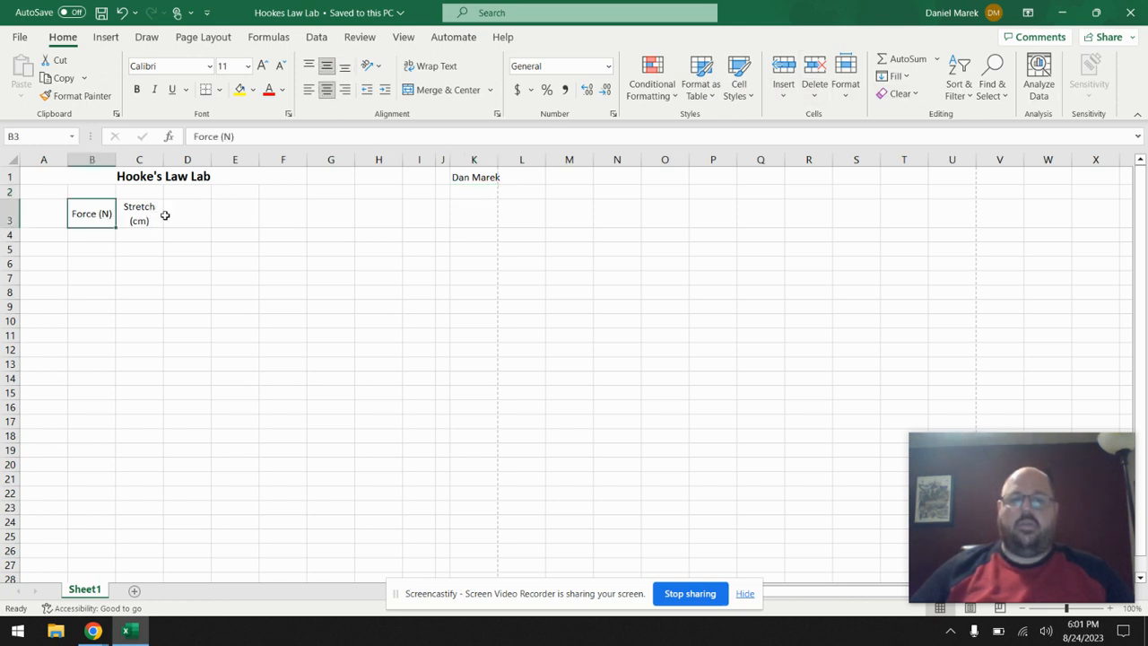
click(132, 215)
click(118, 178)
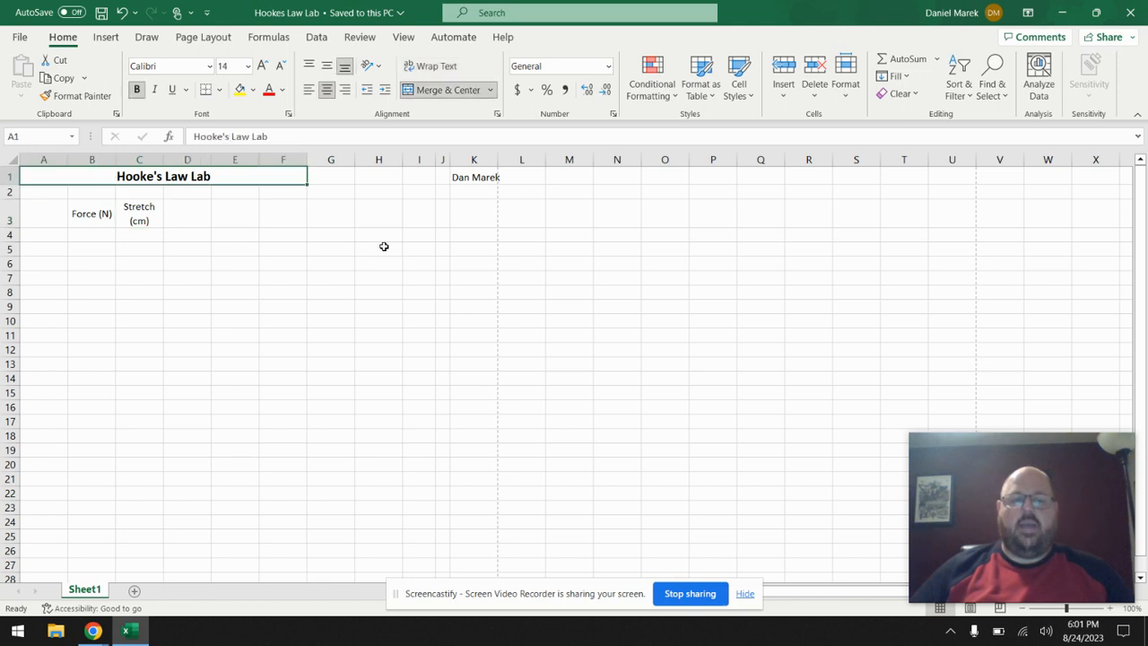
- Fill cells B4:C4 below the Force and Stretch headers with yellow
drag(96, 232, 126, 249)
click(241, 95)
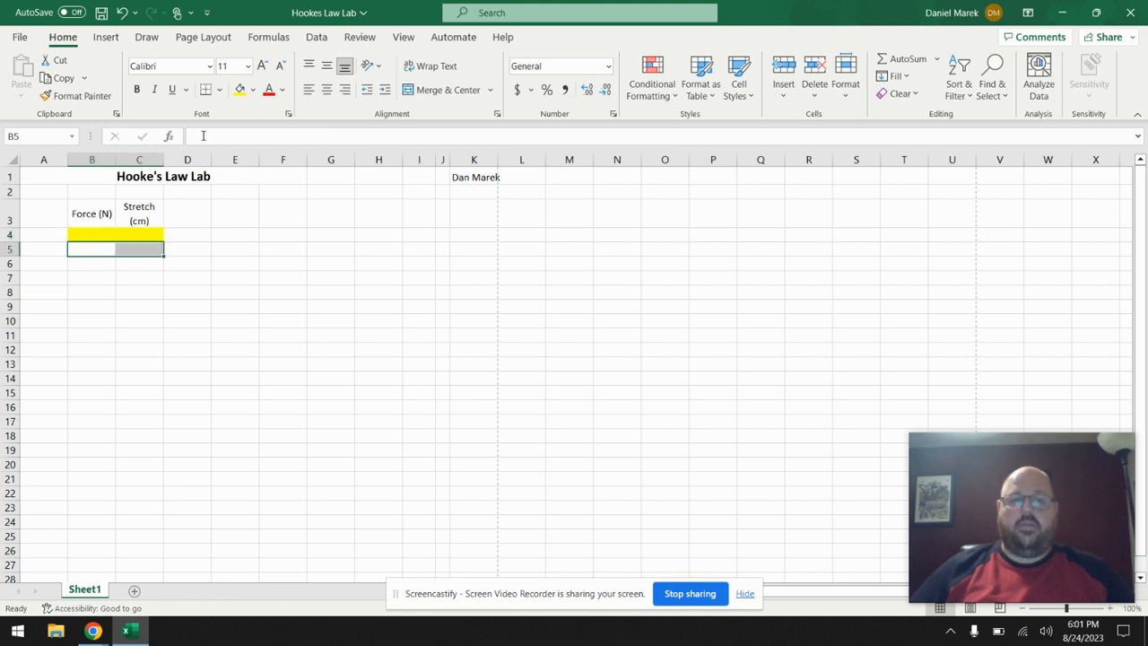
click(253, 91)
click(324, 335)
click(238, 369)
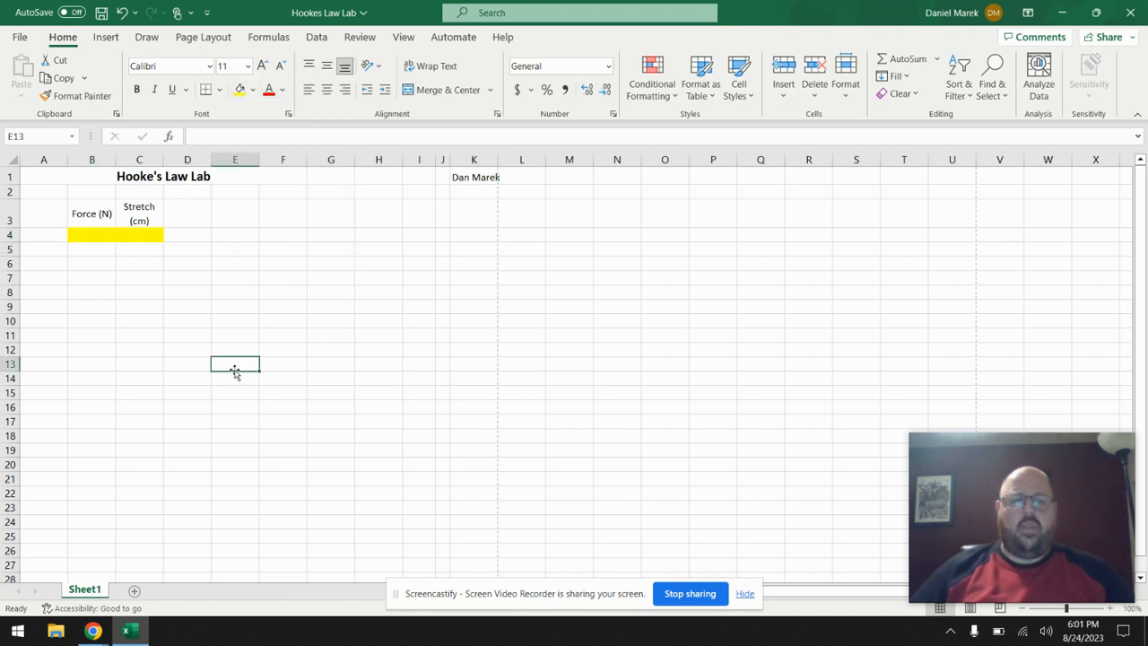
- Draw a border grid over the Force and Stretch columns, from B3 to C23
click(219, 90)
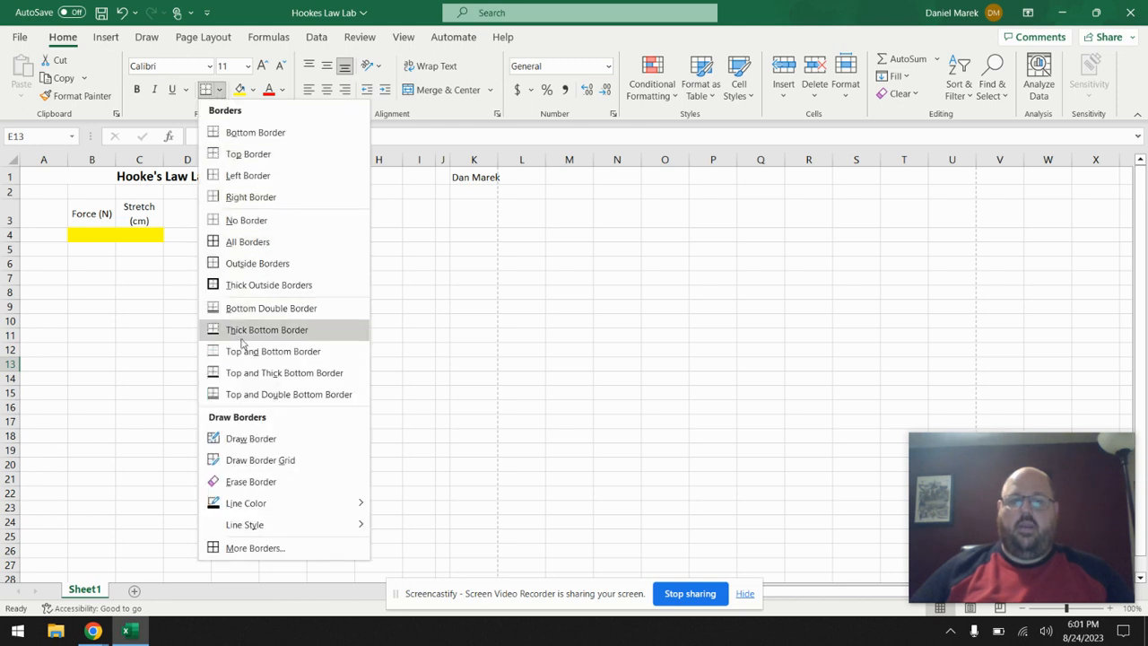
click(248, 463)
mouse_move(106, 213)
mouse_down()
mouse_move(156, 391)
mouse_move(161, 504)
mouse_up()
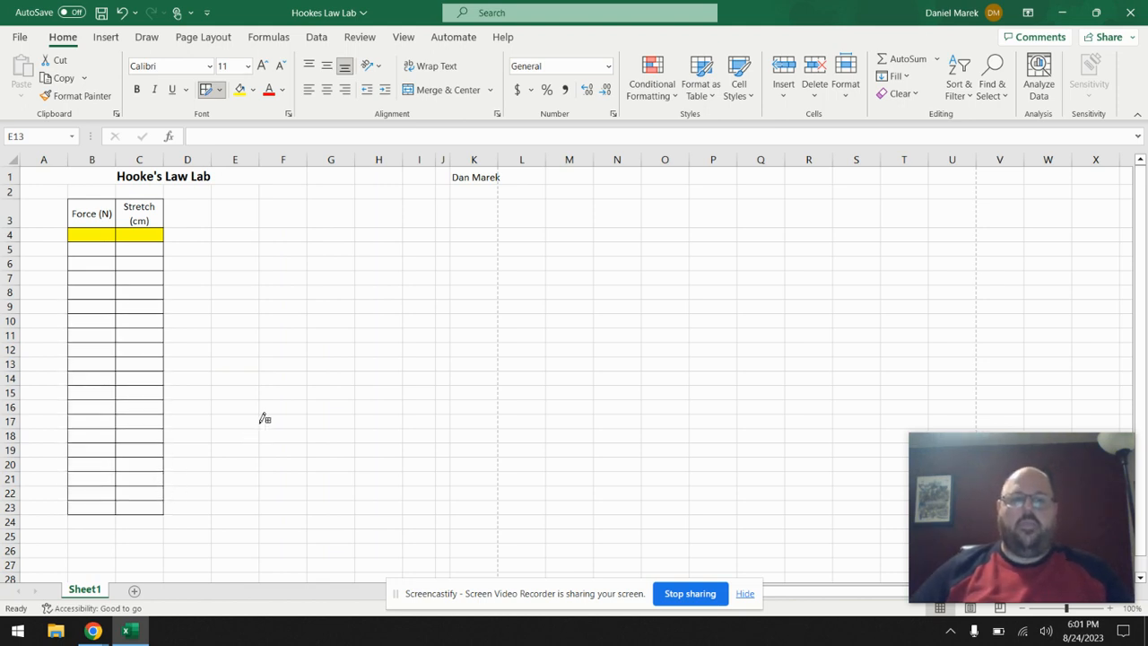
- Stop drawing borders, and undo the border grid and the yellow fill
key(Escape)
key(ctrl+z)
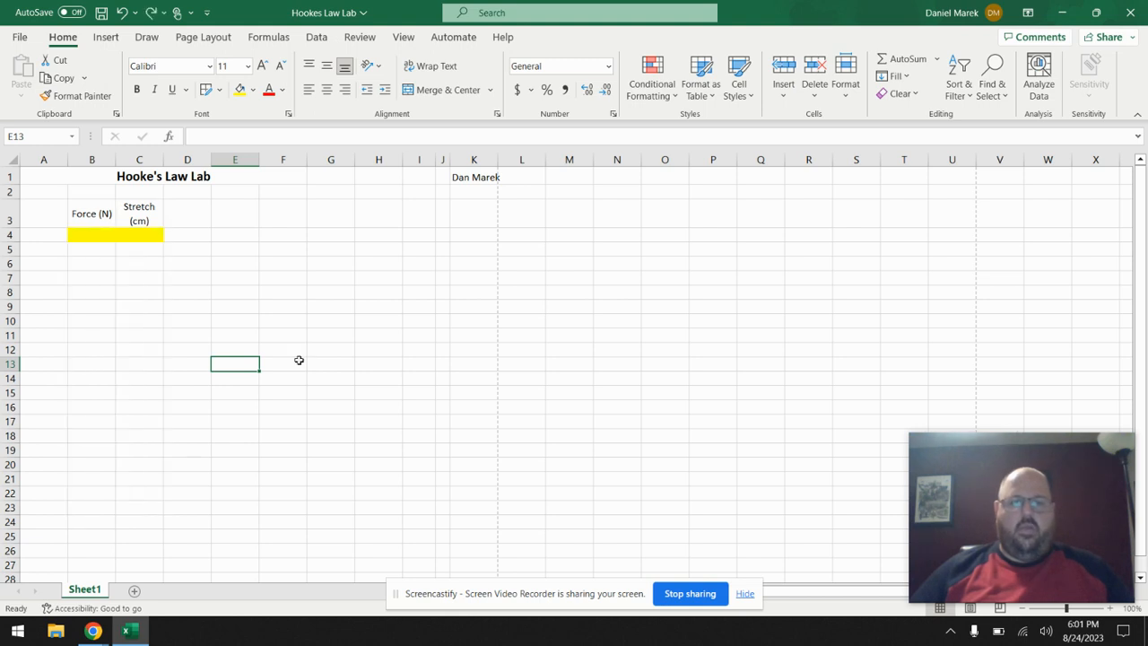
key(ctrl+z)
click(300, 361)
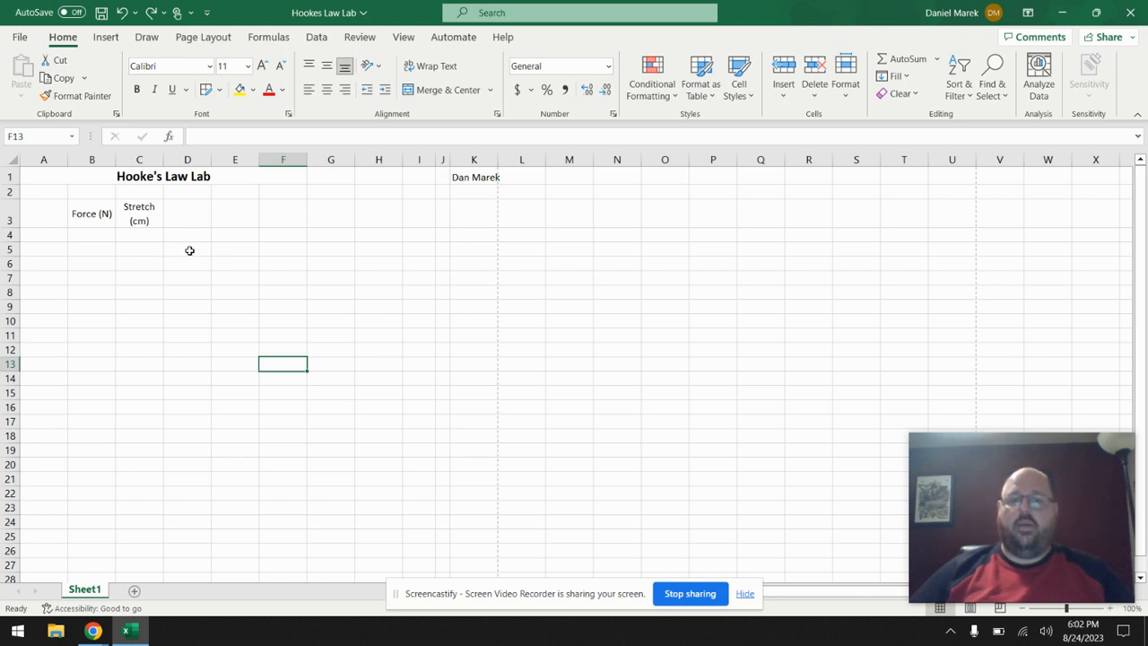
mouse_move(93, 631)
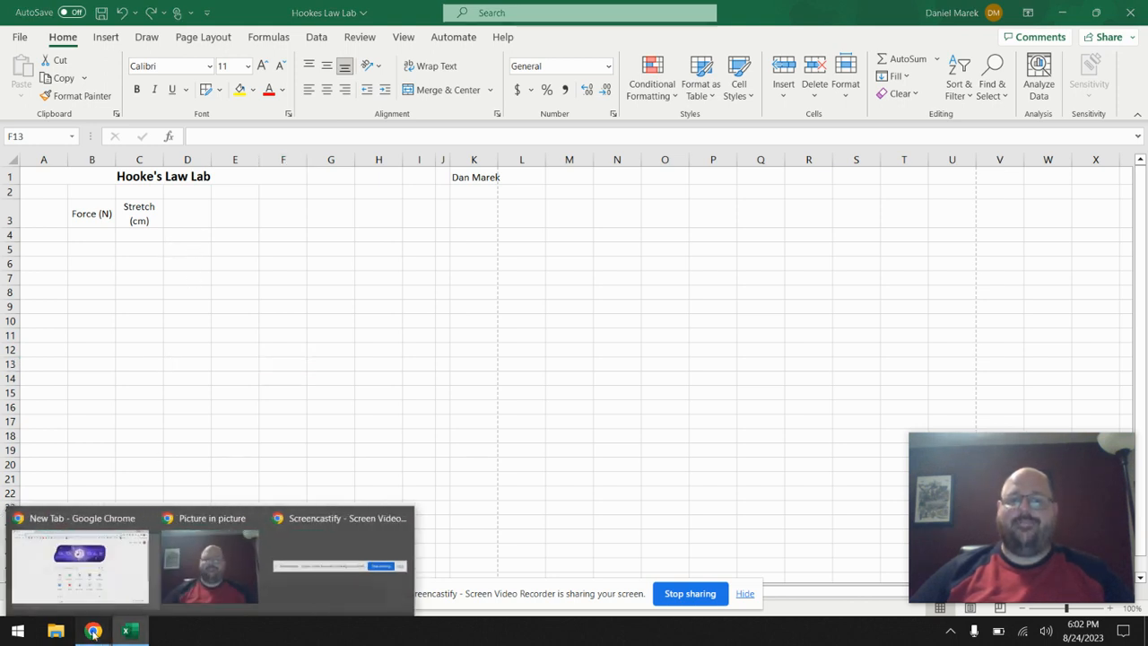